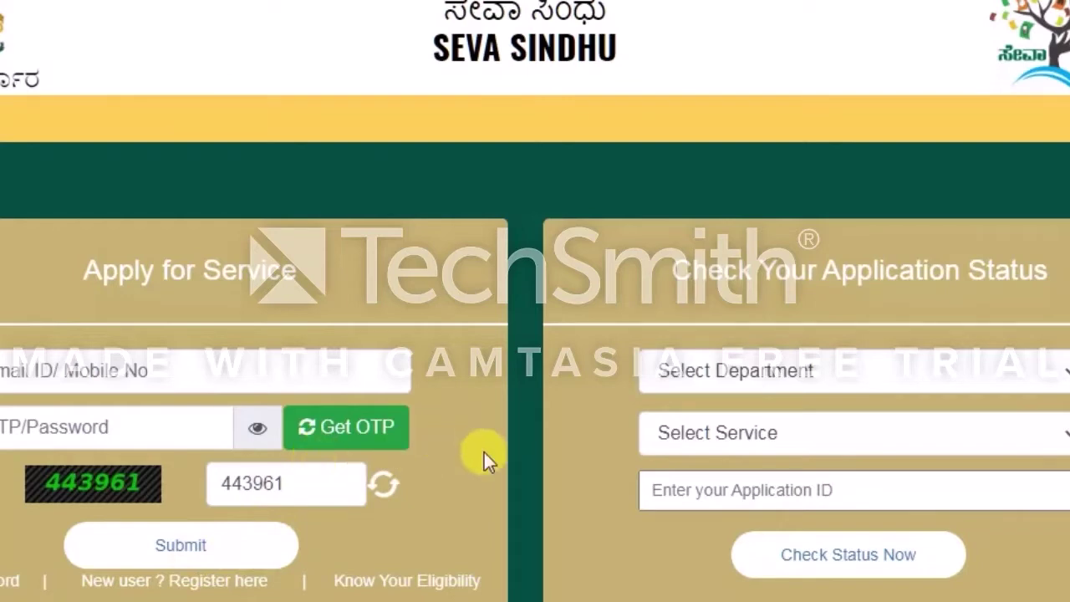
Submit the sign-in form with the login credentials and the displayed captcha code.
key(Return)
Scroll through the About Seva Sindhu page after signing in.
scroll(949, 317, down, 3)
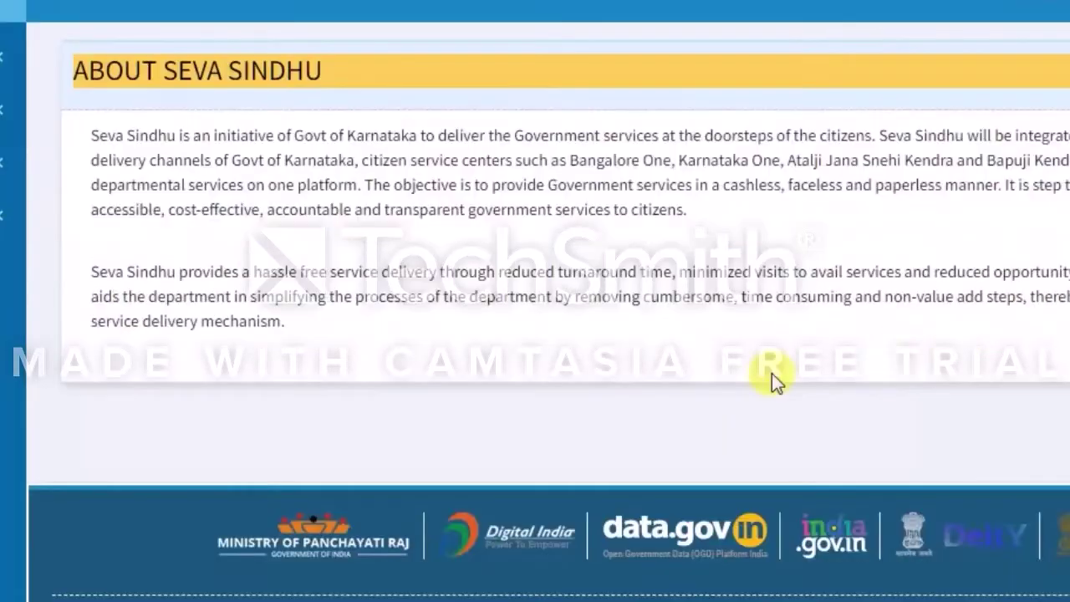
scroll(771, 377, up, 3)
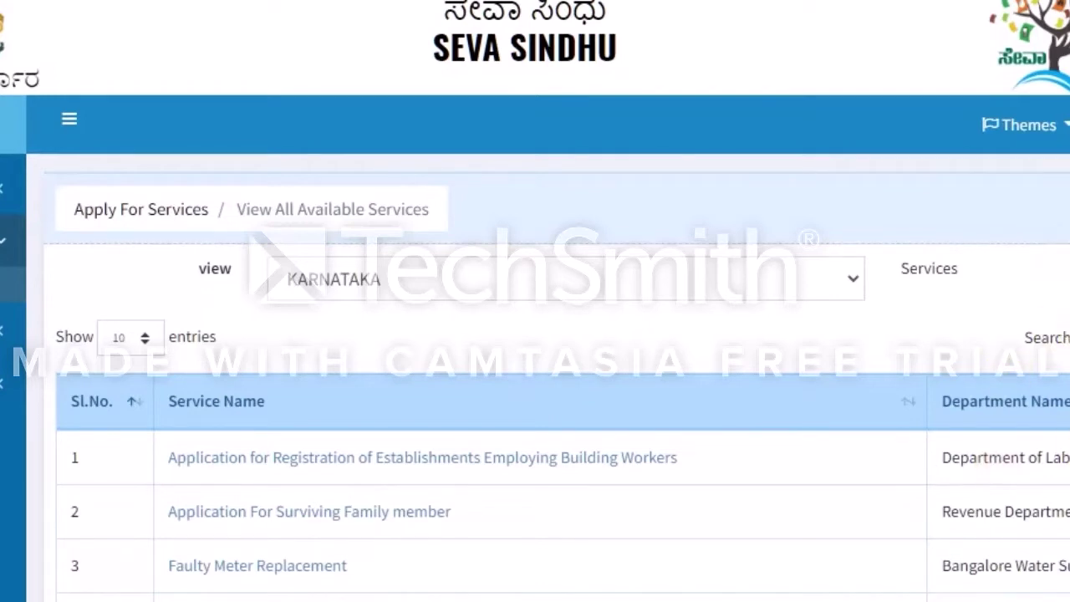
Search 'student bus' and proceed to apply for Issue of Student Bus Pass - KSRTC.
text(student)
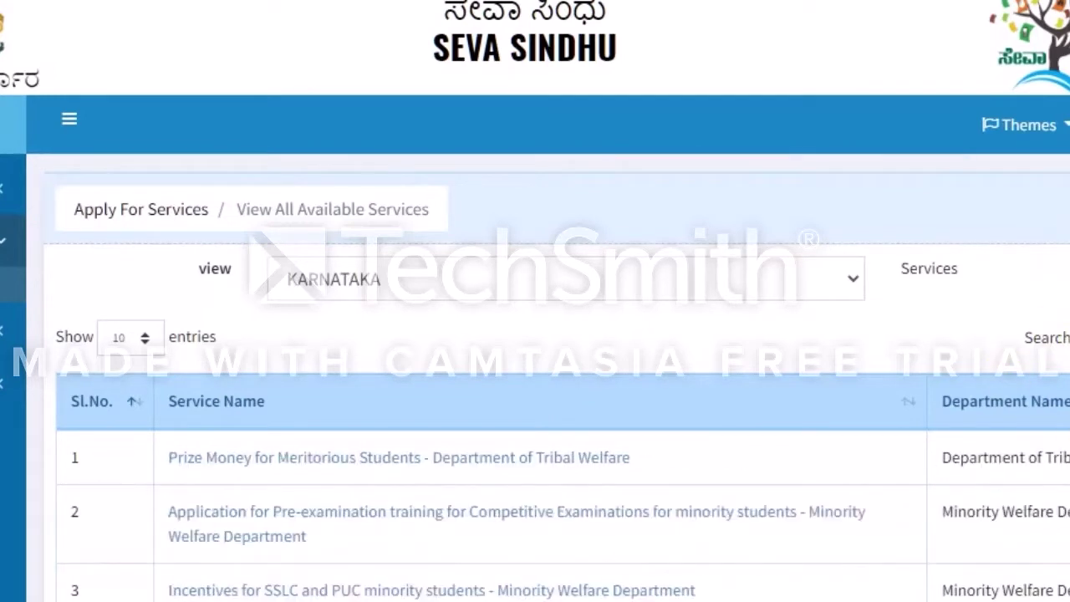
text( bus)
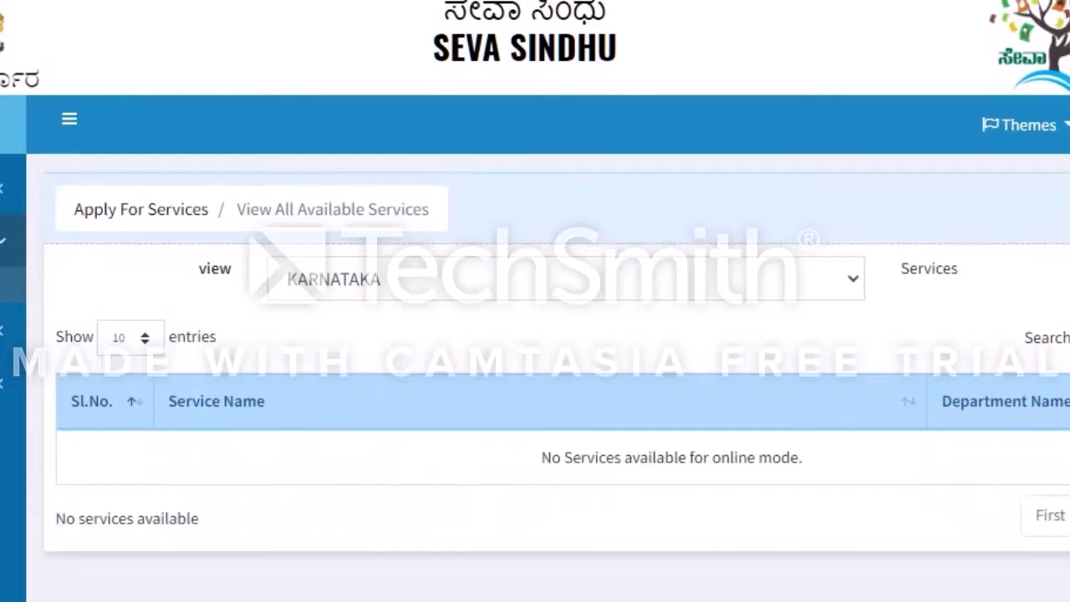
key(BackSpace)
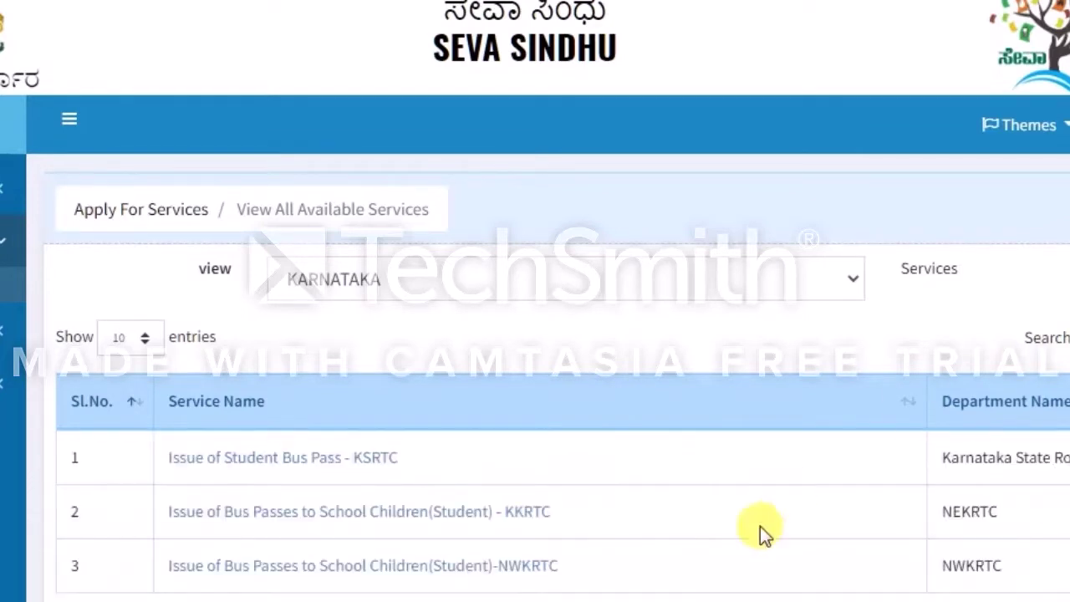
click(347, 461)
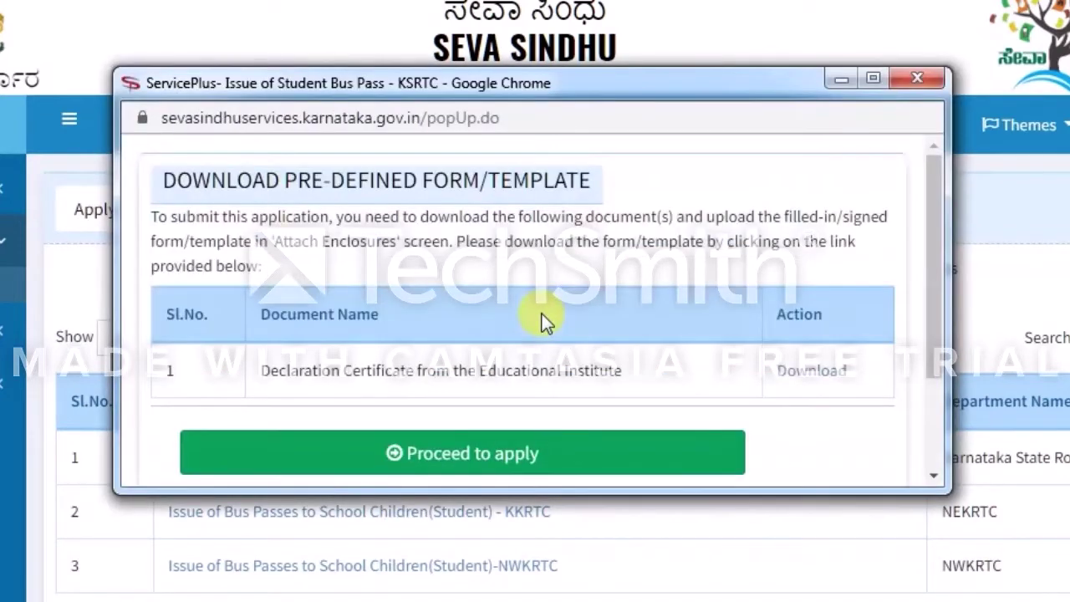
click(539, 471)
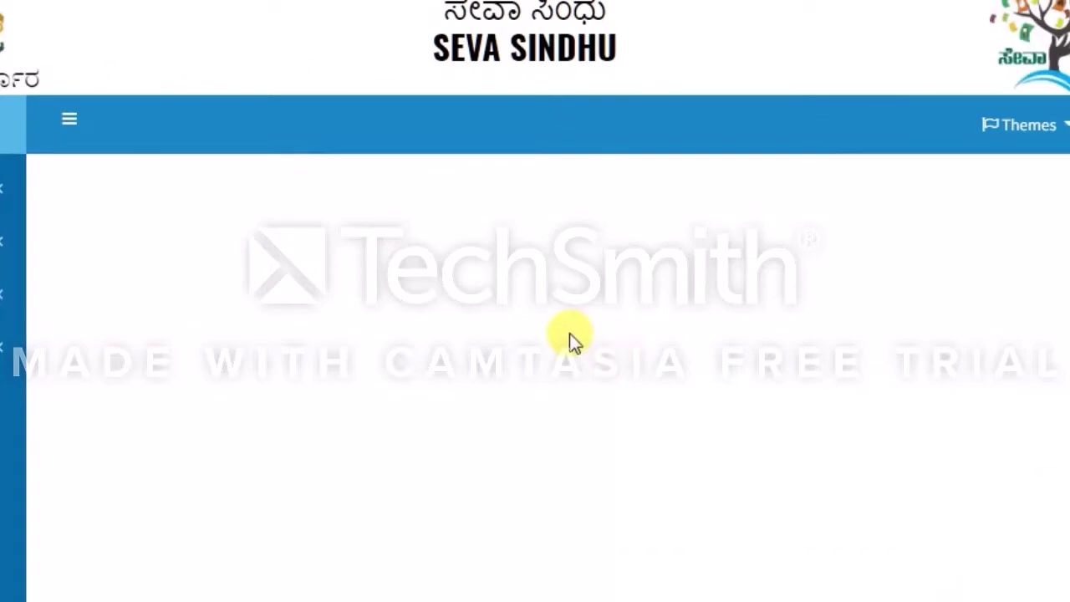
Answer Yes to editing the fetched student details.
scroll(641, 477, down, 5)
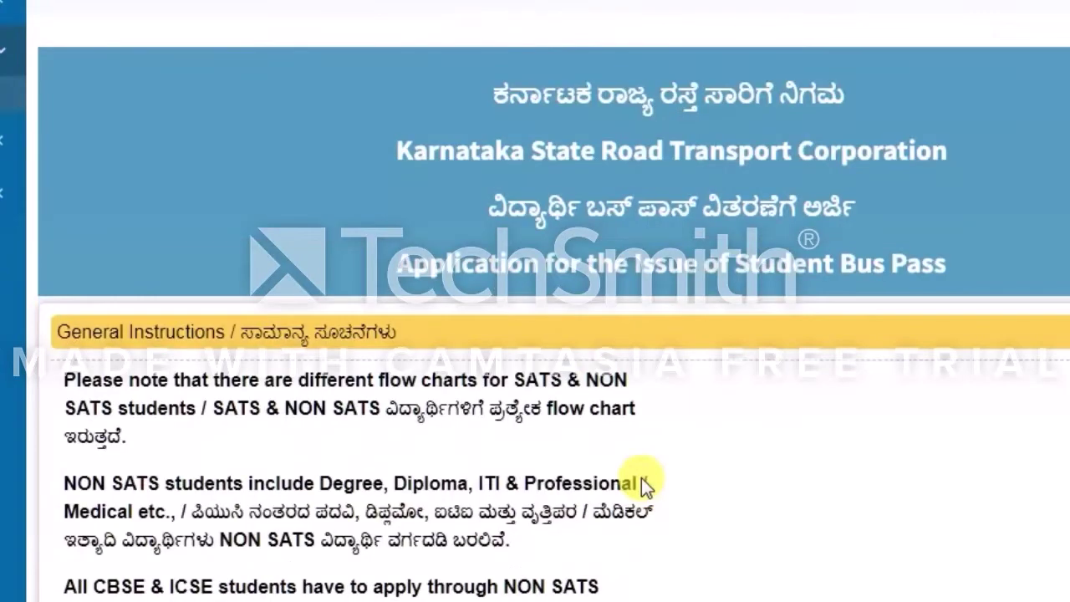
scroll(757, 457, down, 15)
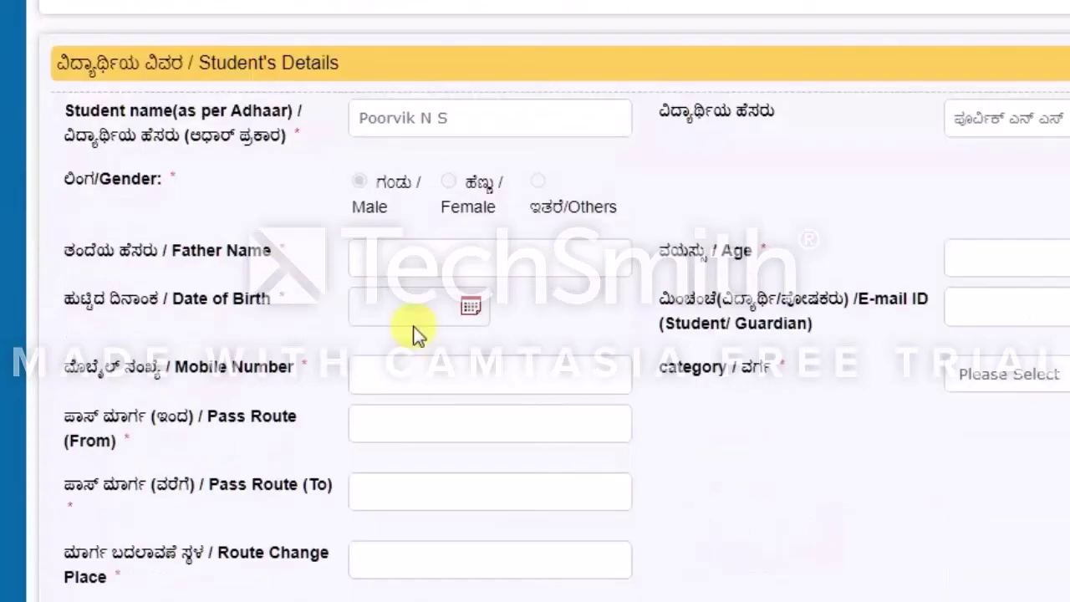
scroll(431, 316, down, 2)
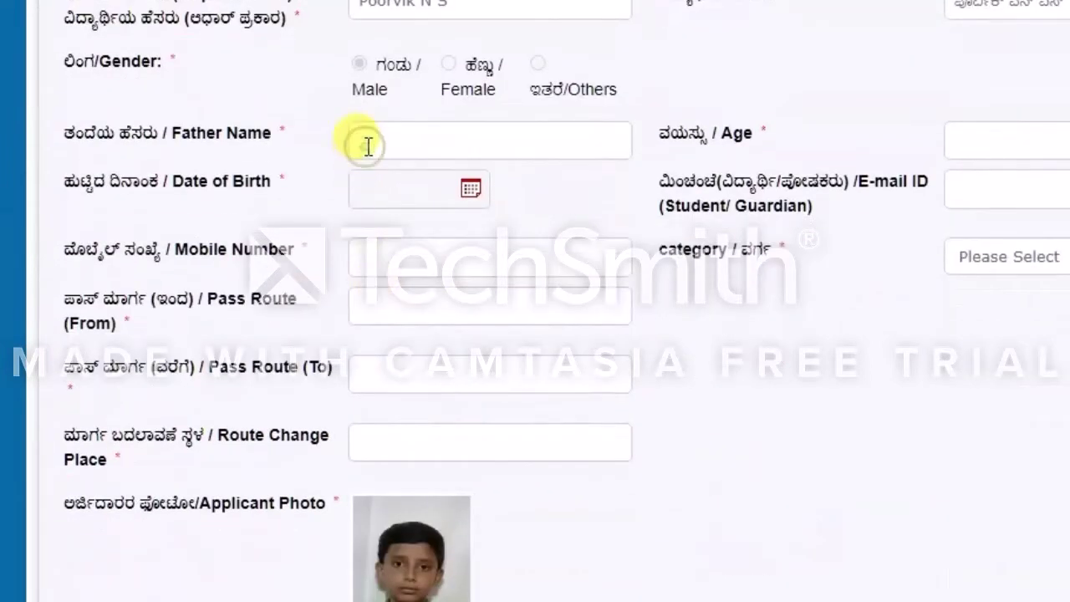
scroll(426, 404, down, 3)
click(361, 457)
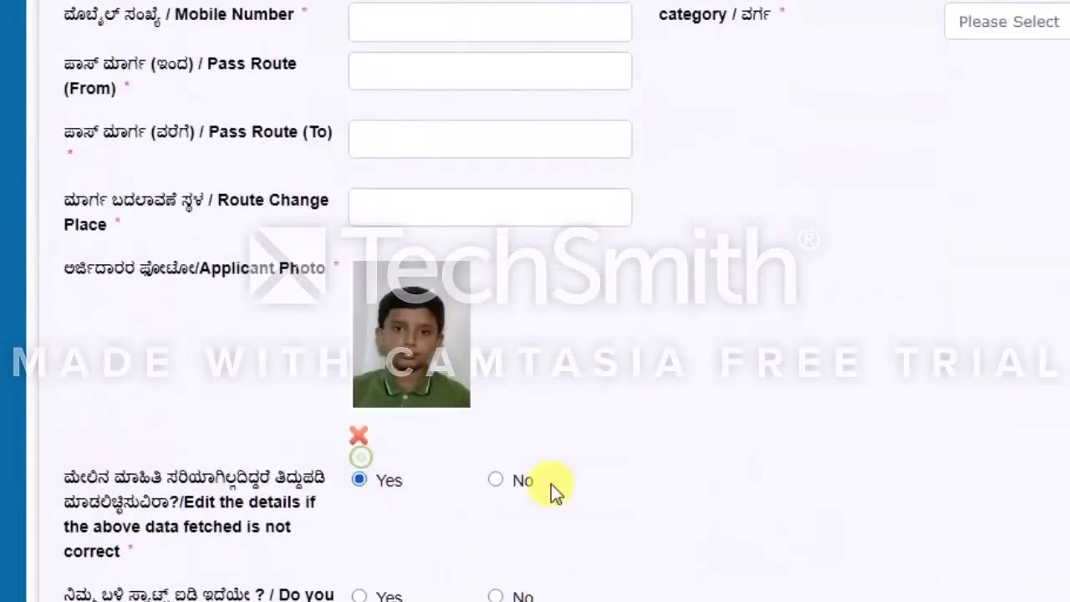
Enter the father's name in the Father Name field.
scroll(514, 416, up, 2)
scroll(515, 416, up, 2)
click(409, 258)
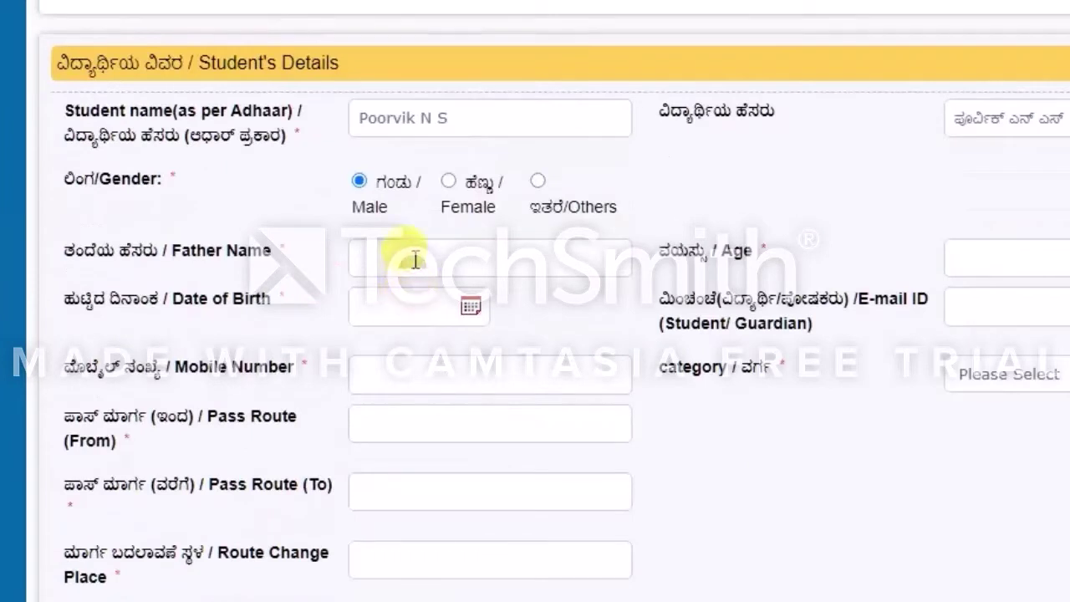
text(Su)
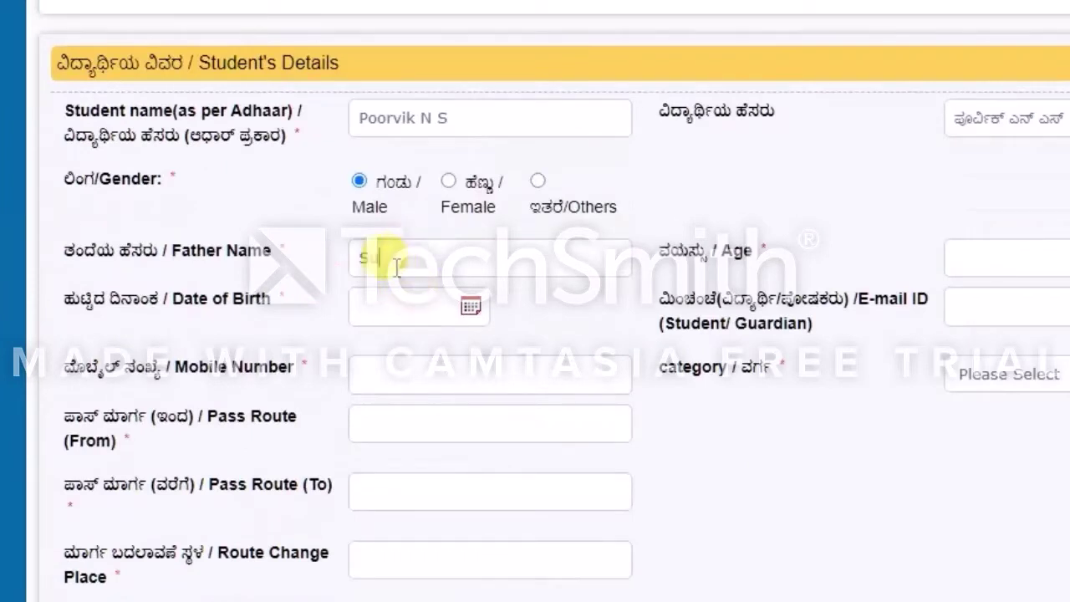
text(darshn)
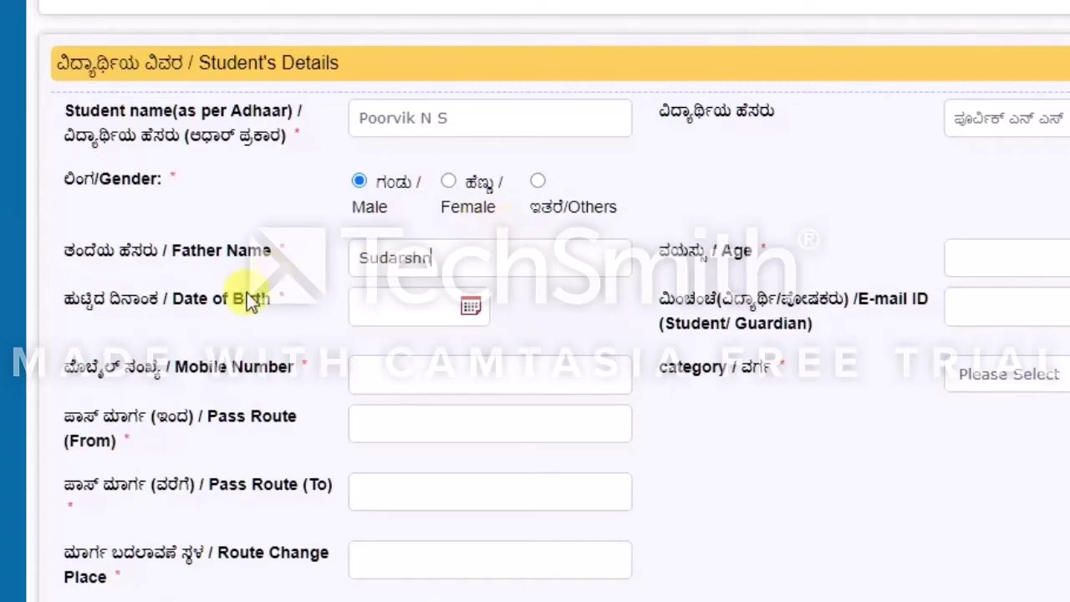
click(399, 306)
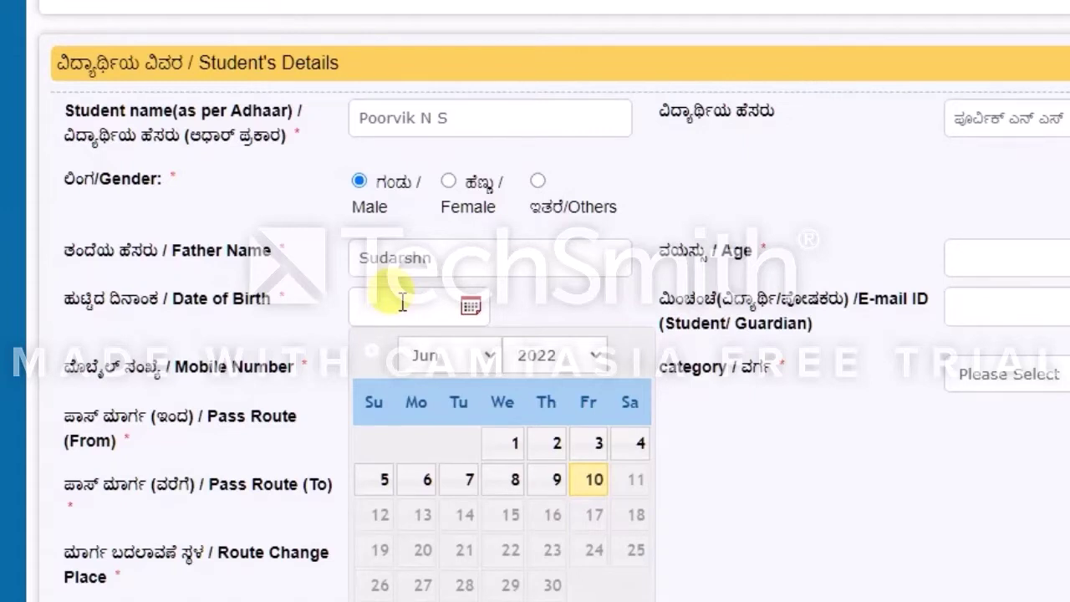
click(455, 262)
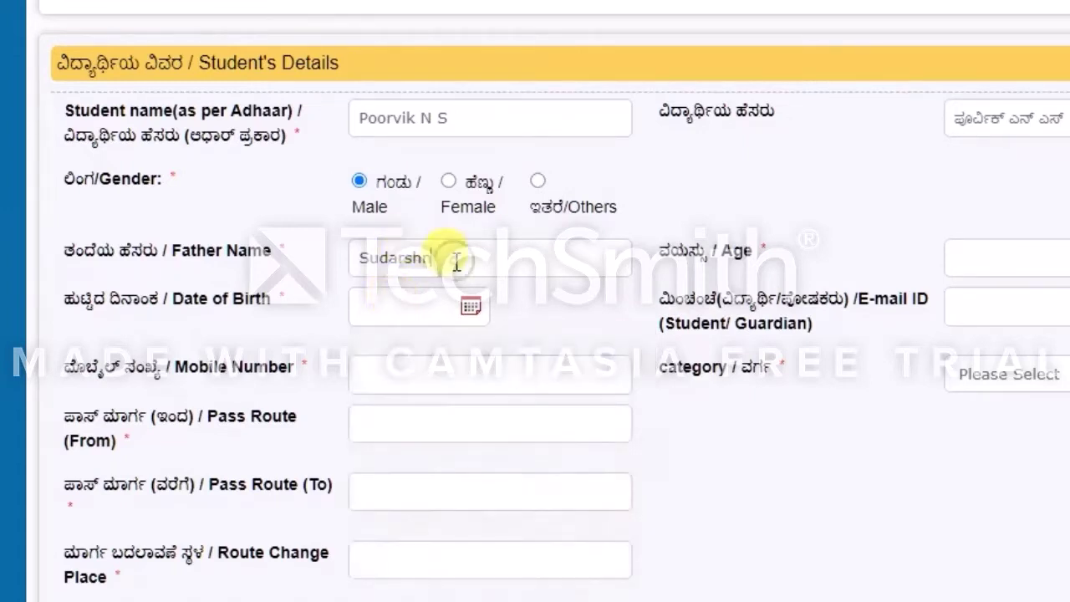
text(Sudarshan)
click(418, 311)
click(562, 359)
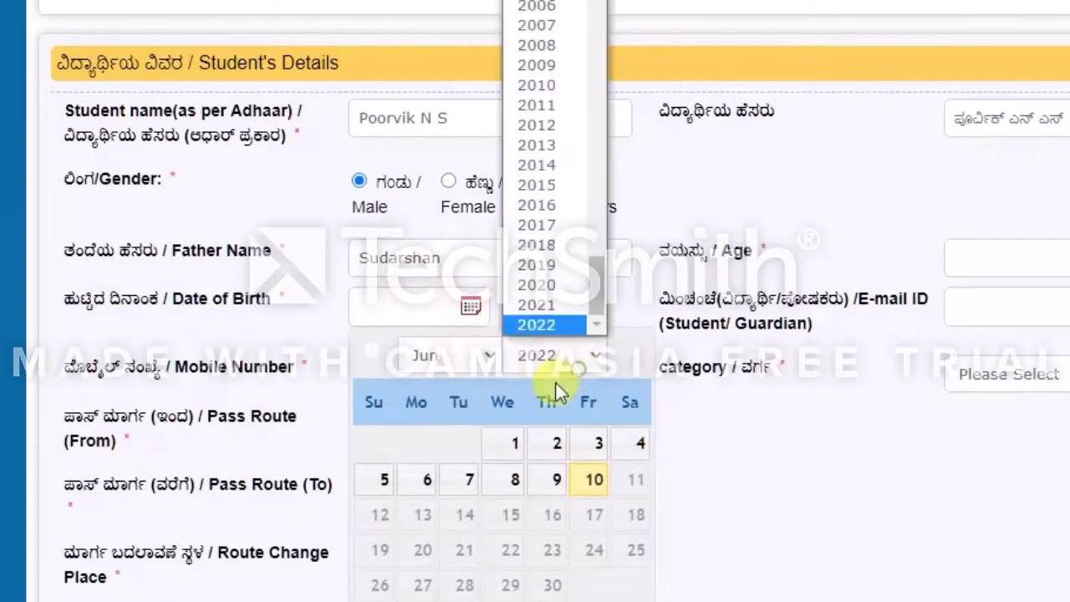
click(562, 27)
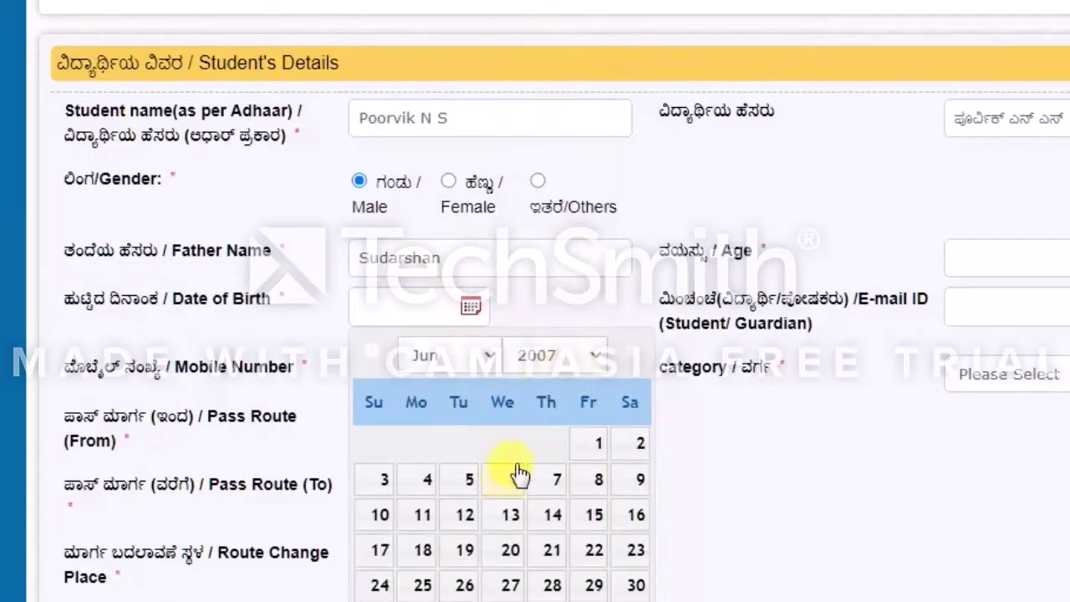
click(475, 361)
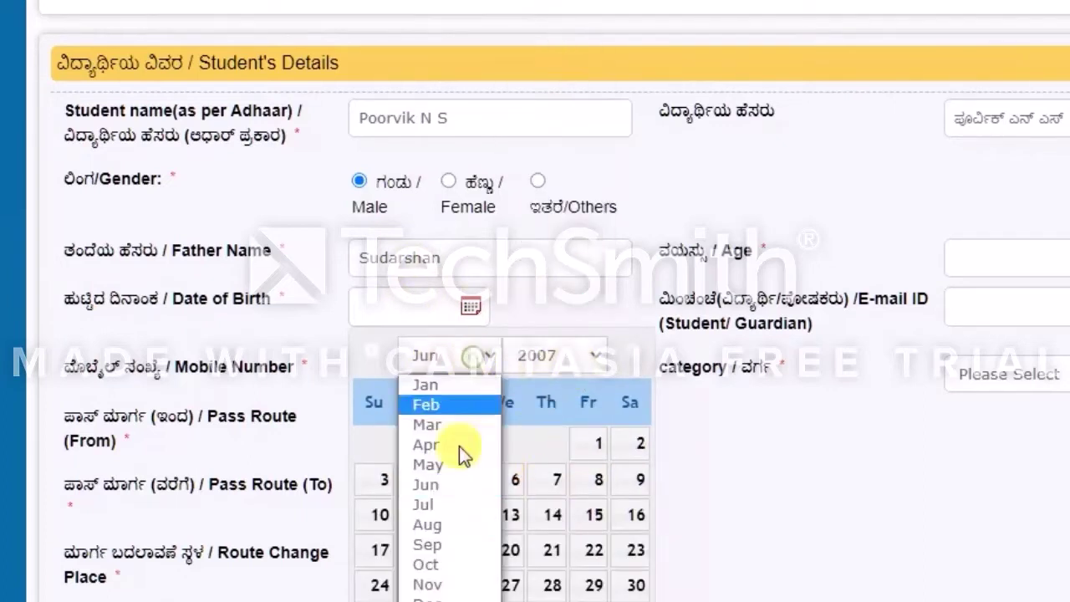
click(433, 507)
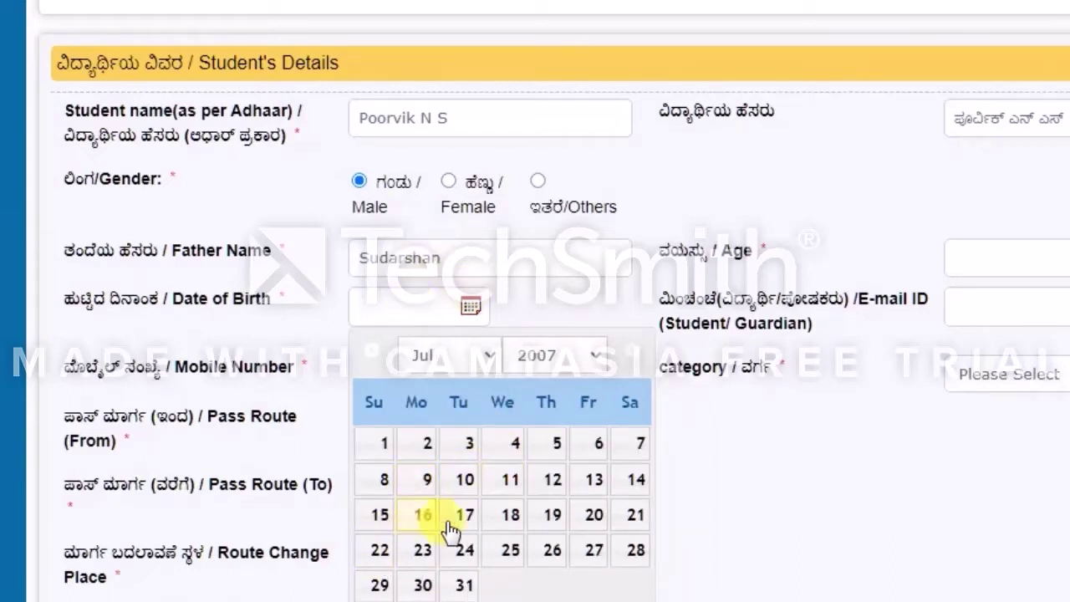
click(629, 516)
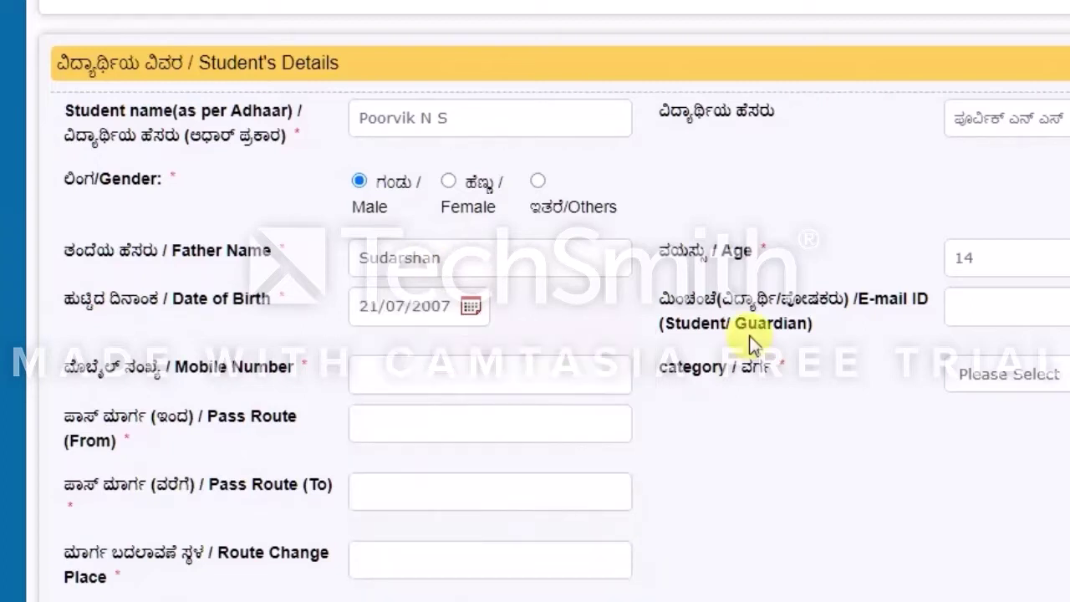
click(439, 368)
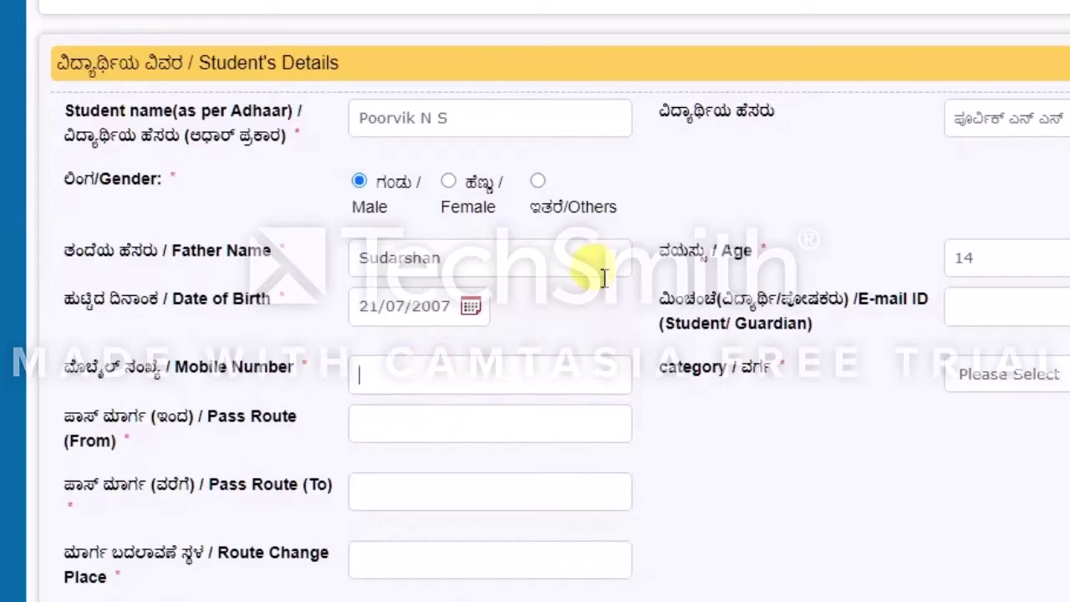
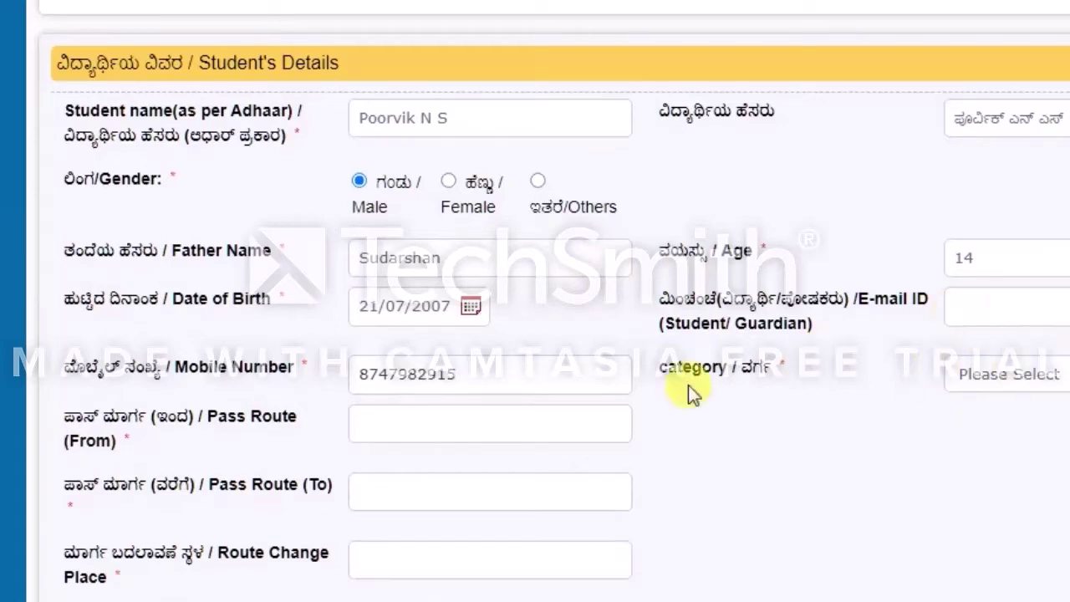
Enter the student's mobile number, set category to Others, and request the OTP.
click(1008, 374)
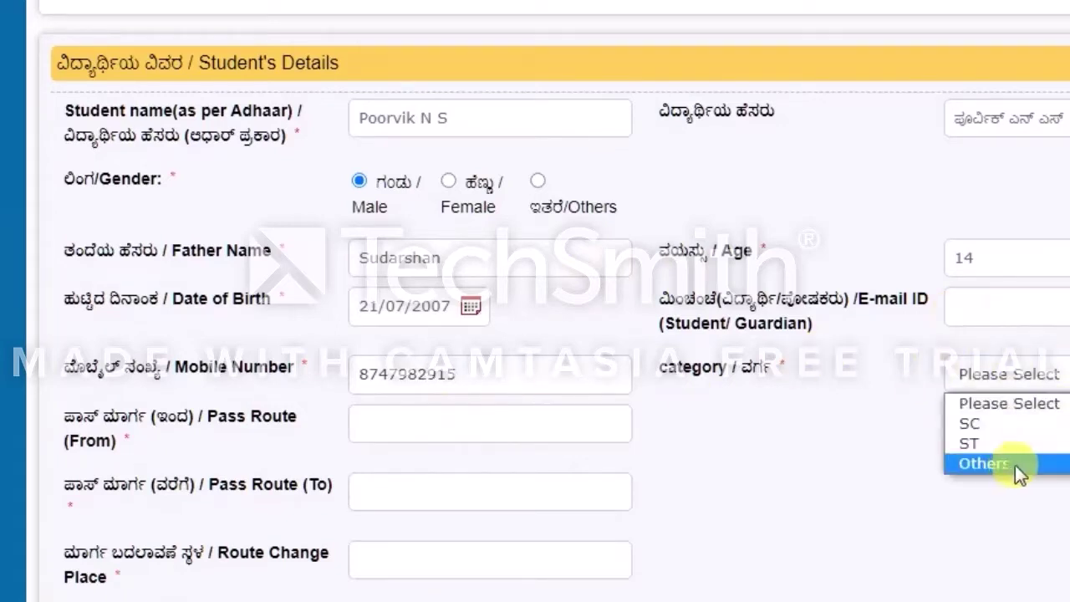
click(1015, 465)
click(517, 333)
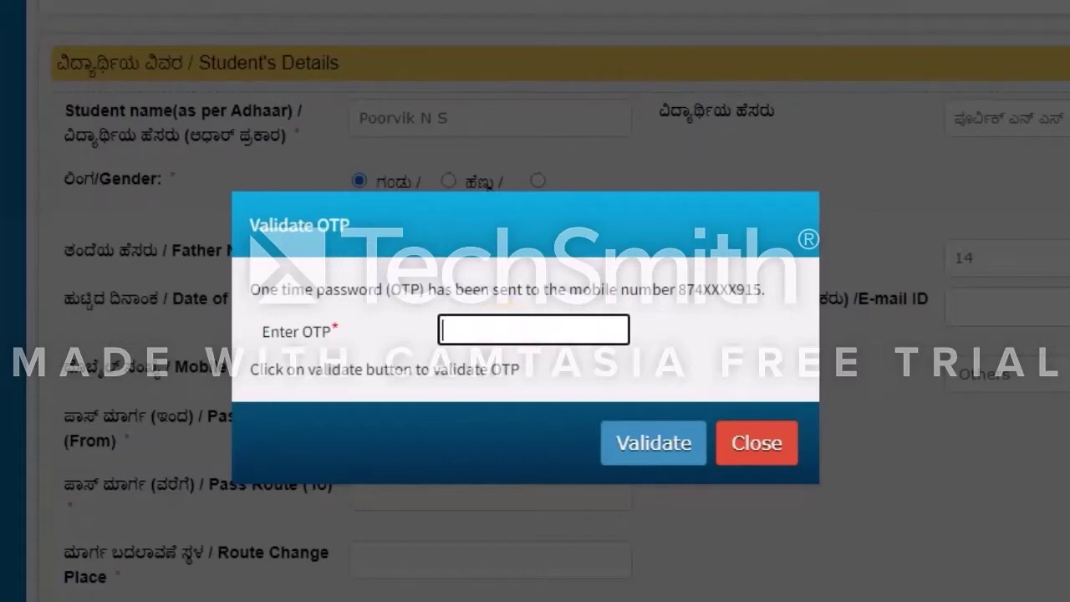
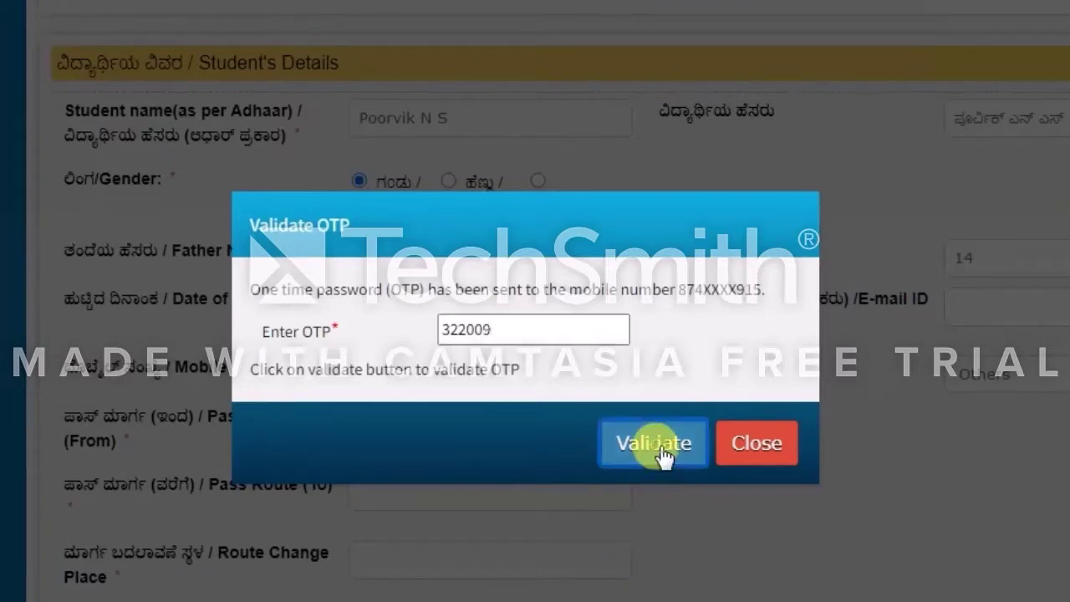
Enter the received one-time password, validate it, and dismiss the confirmation alert.
click(657, 454)
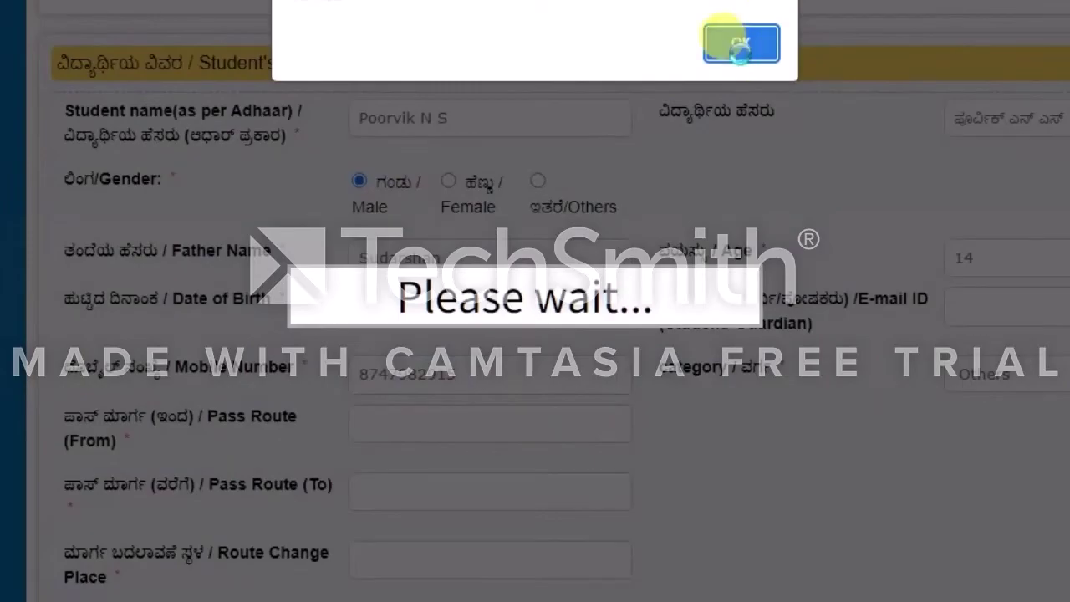
click(740, 43)
scroll(610, 335, down, 3)
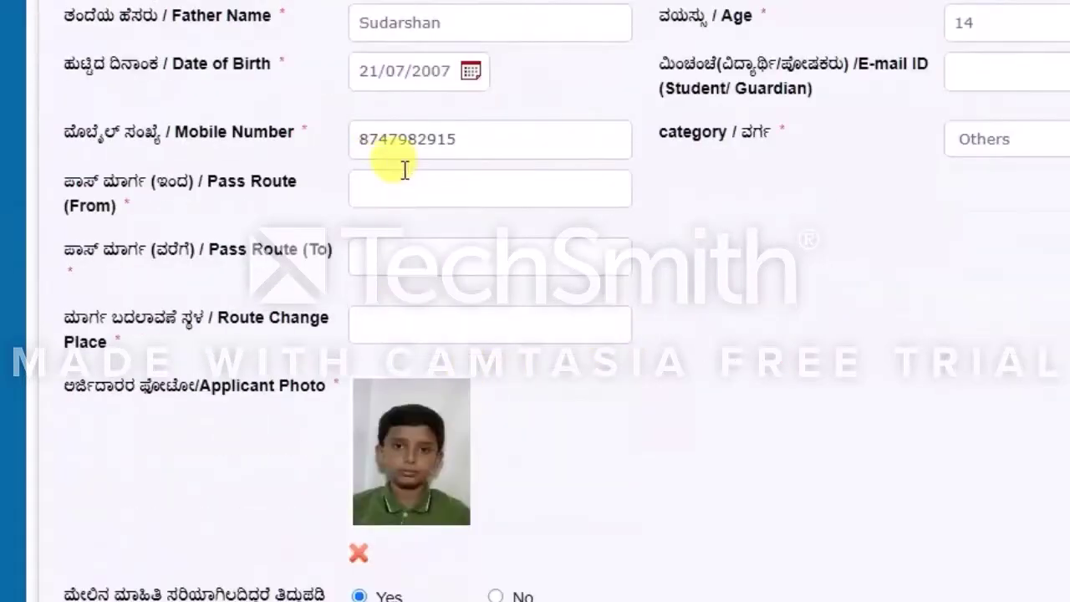
Enter the pass route from Nidasale to Kunigal.
click(407, 170)
text(nidasale)
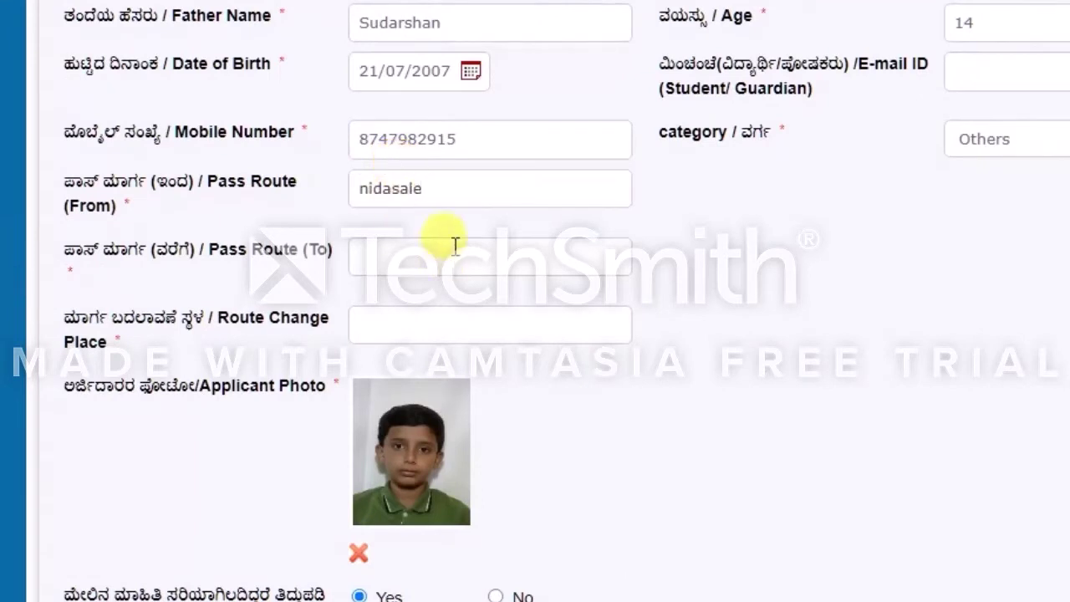
click(358, 187)
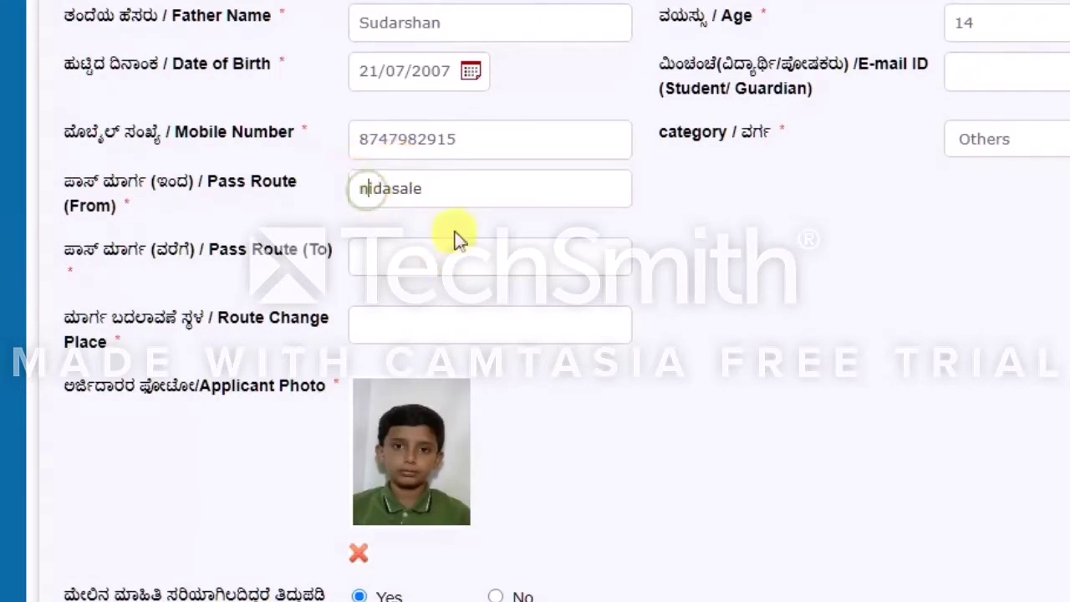
key(Delete)
text(N)
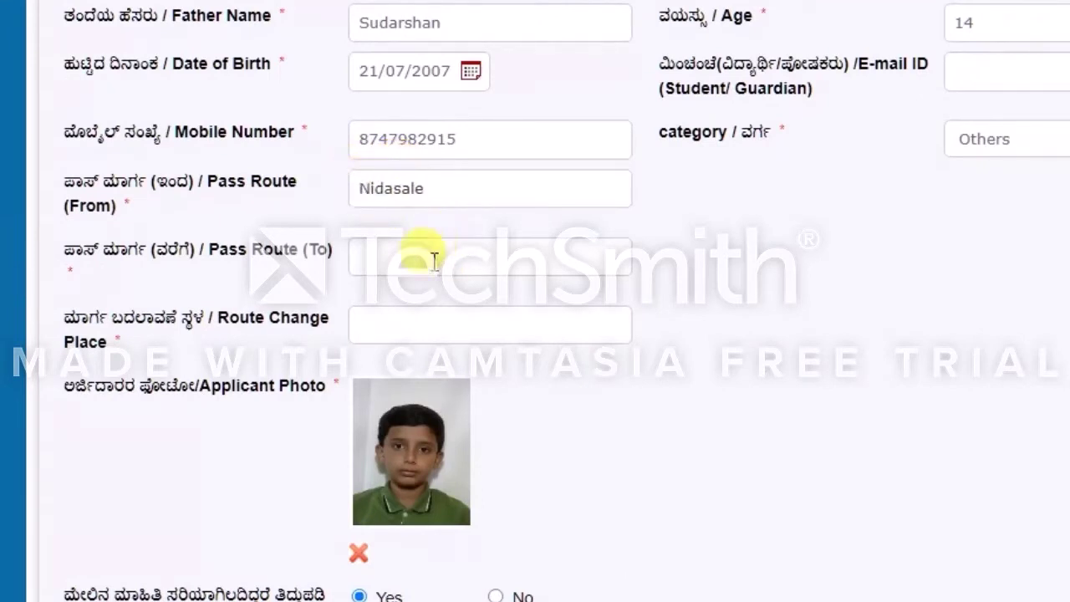
click(424, 259)
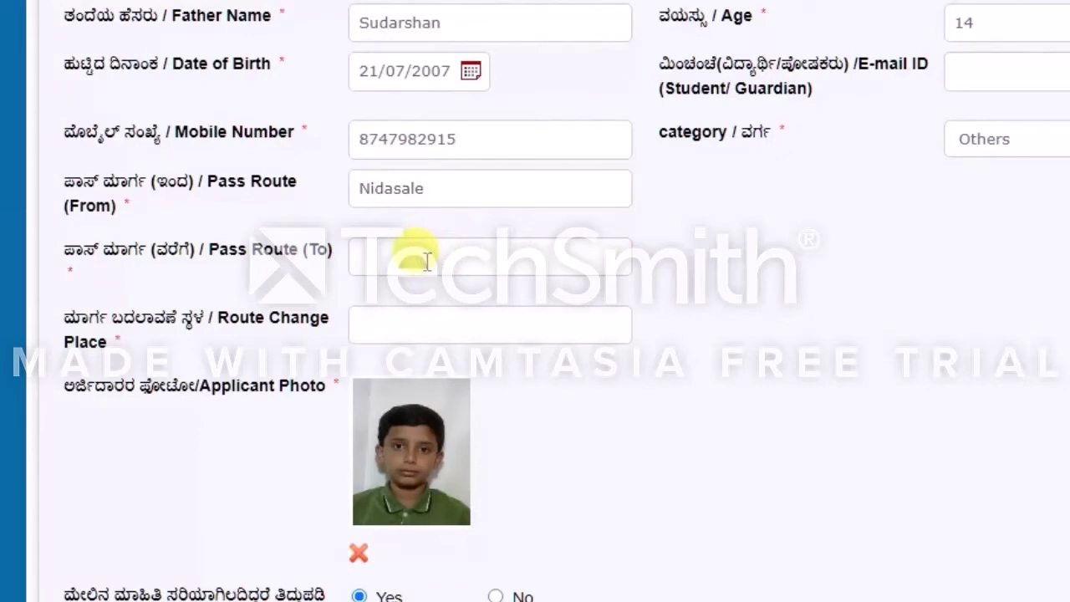
text(Kunigal)
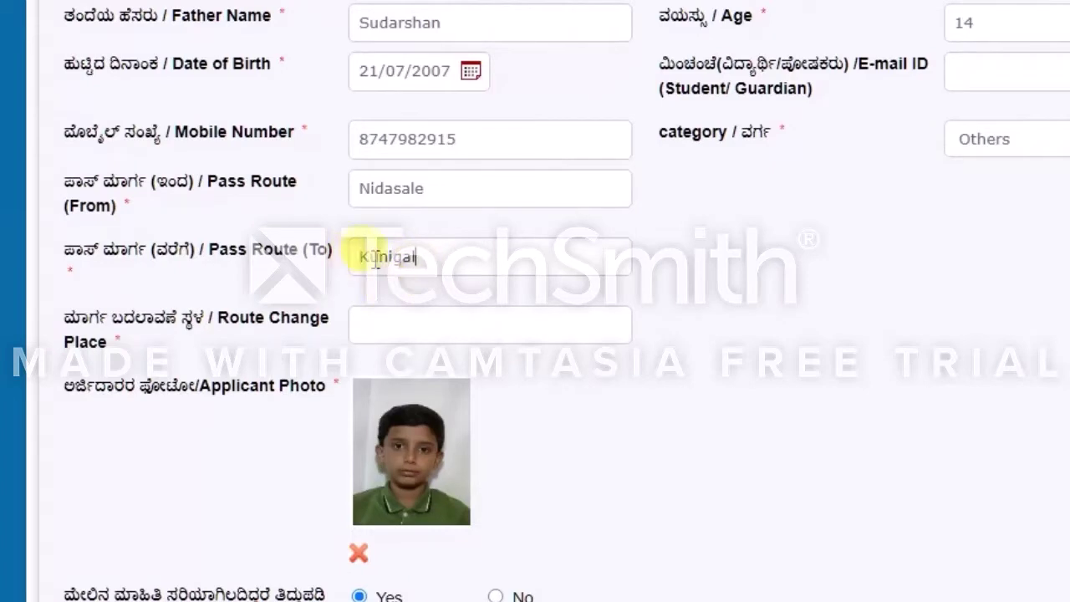
Set route change place to Huliyuru durgha and answer No for SATS ID and editing details.
click(405, 332)
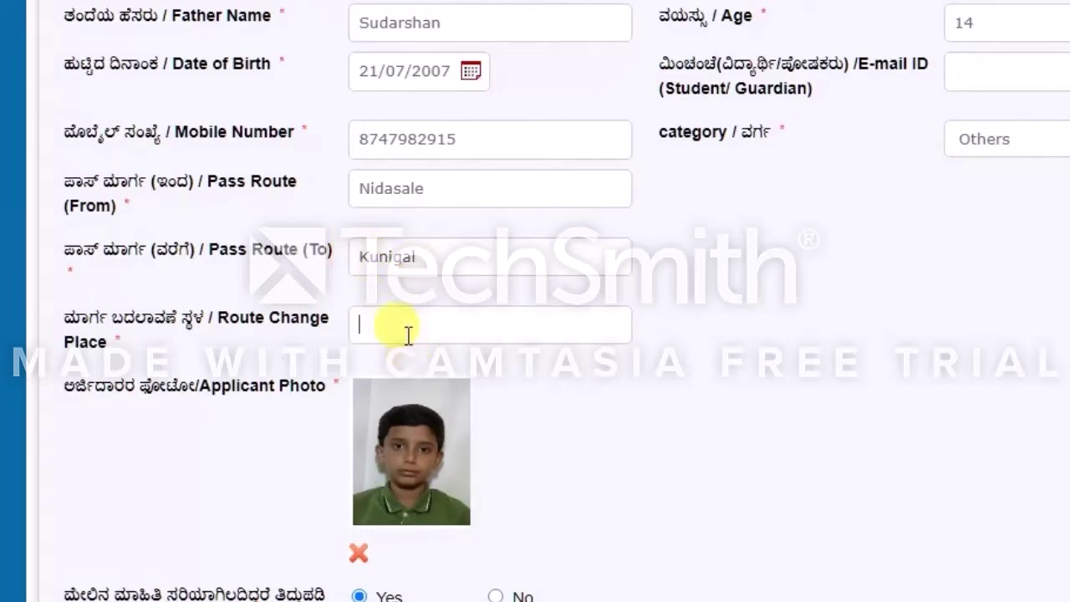
text(huliyuru durgha)
click(366, 326)
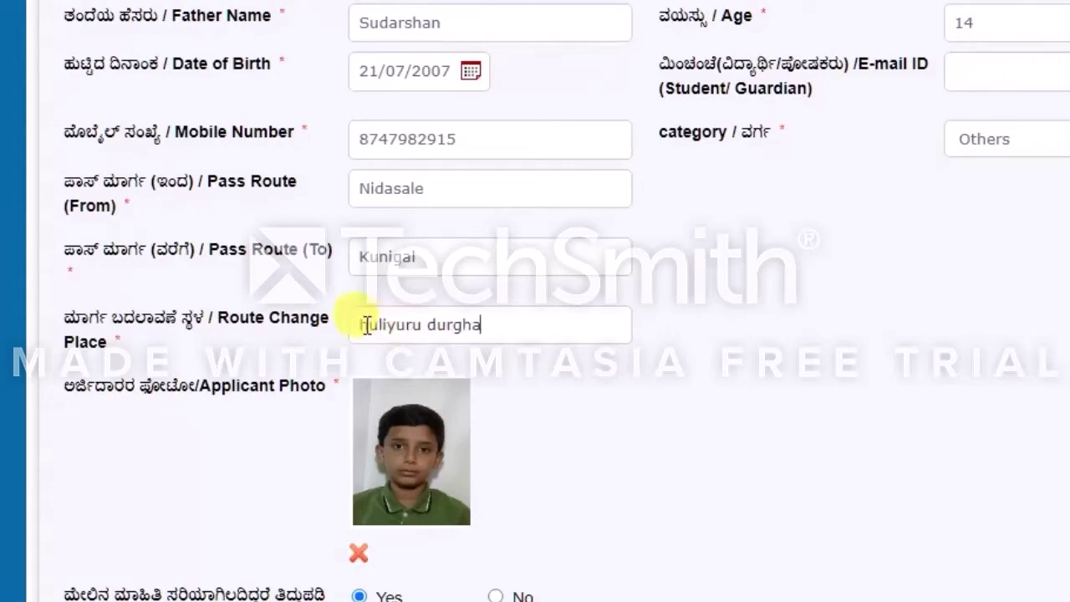
key(BackSpace)
text(H)
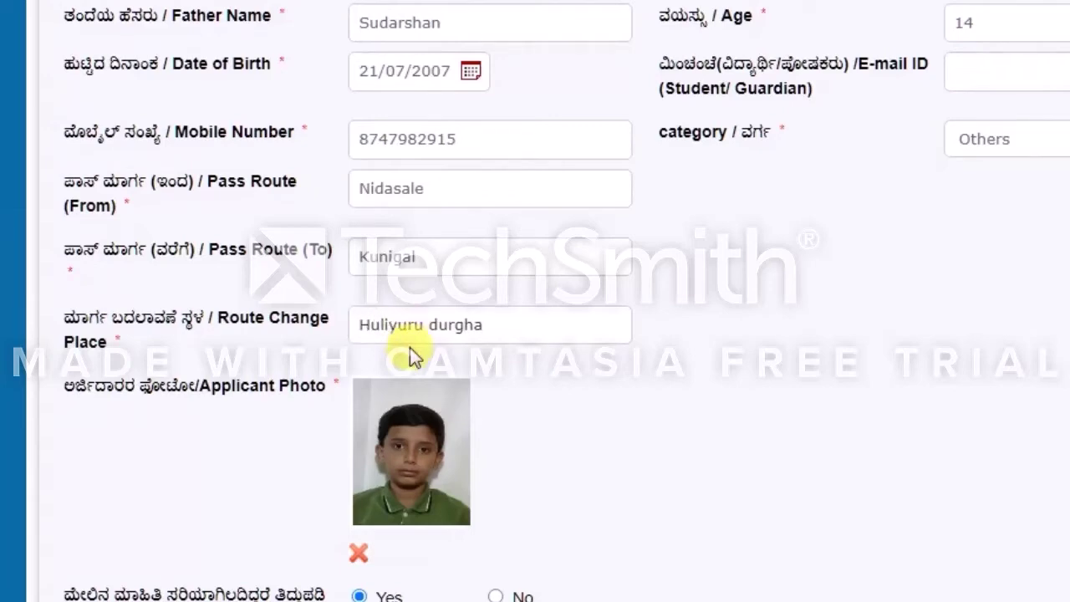
scroll(410, 347, down, 3)
scroll(962, 213, up, 3)
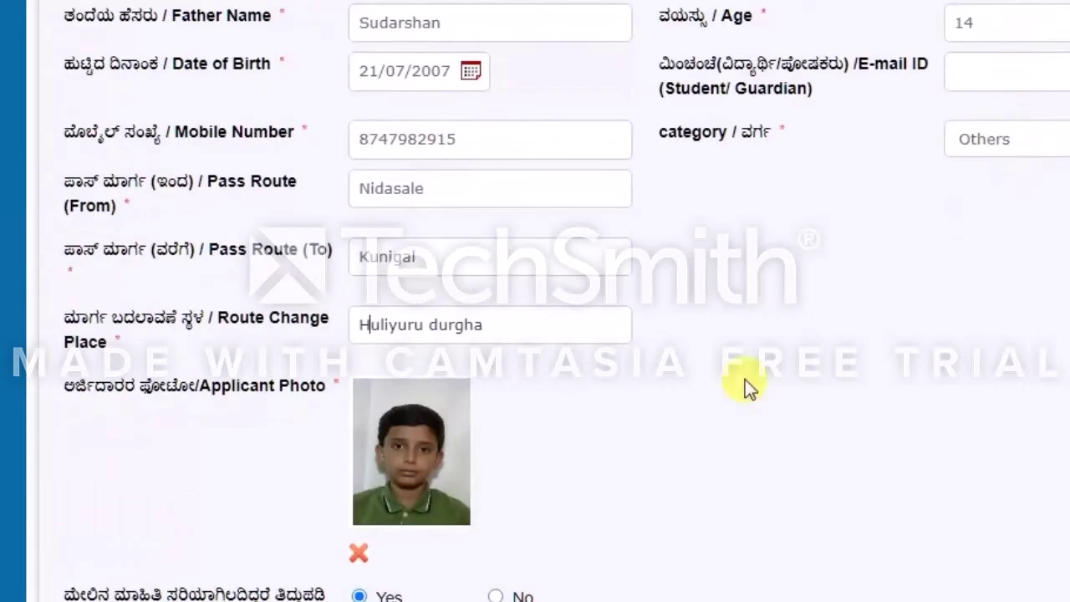
scroll(745, 379, down, 4)
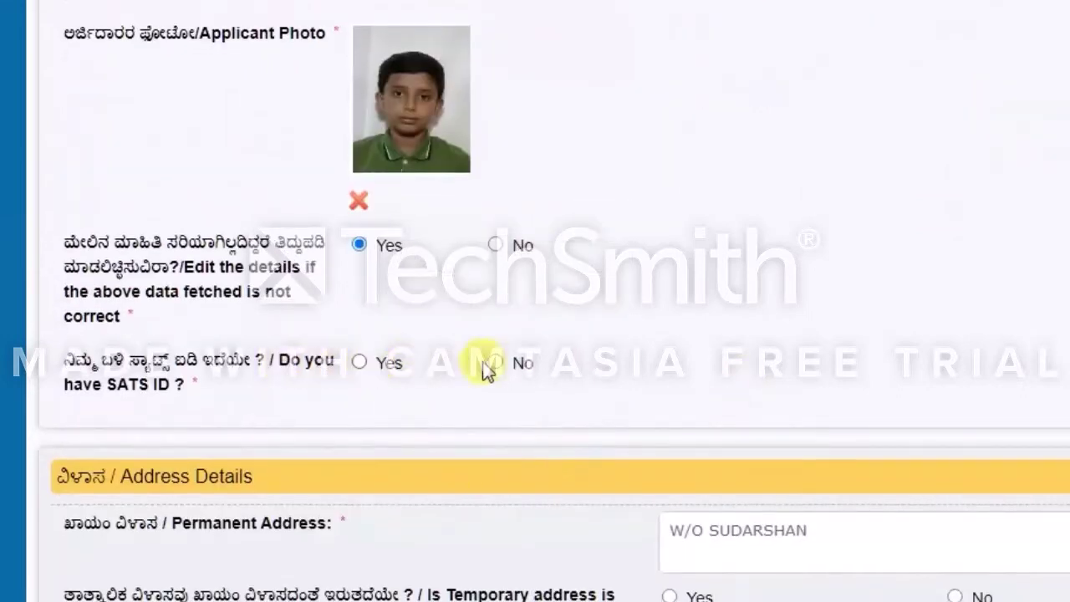
click(496, 363)
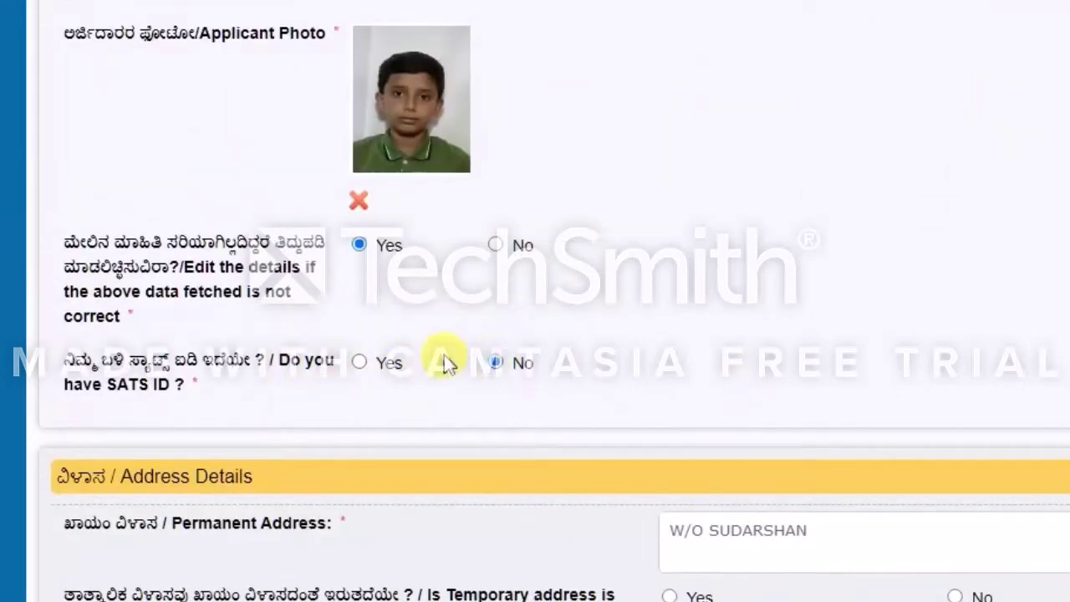
click(495, 245)
Mark the temporary address as the same as the permanent address.
scroll(712, 418, down, 1)
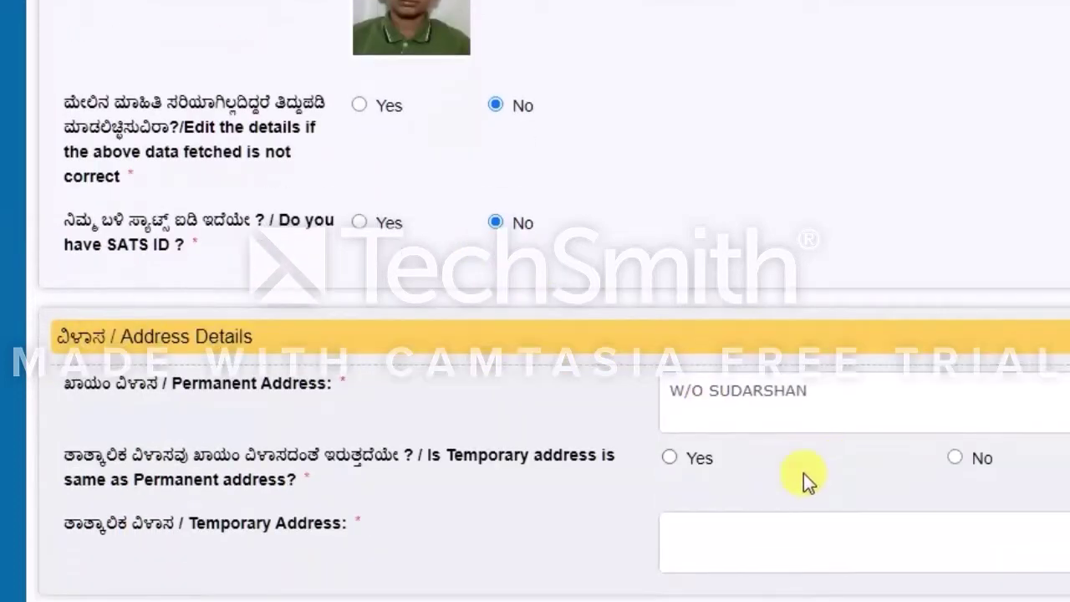
click(669, 458)
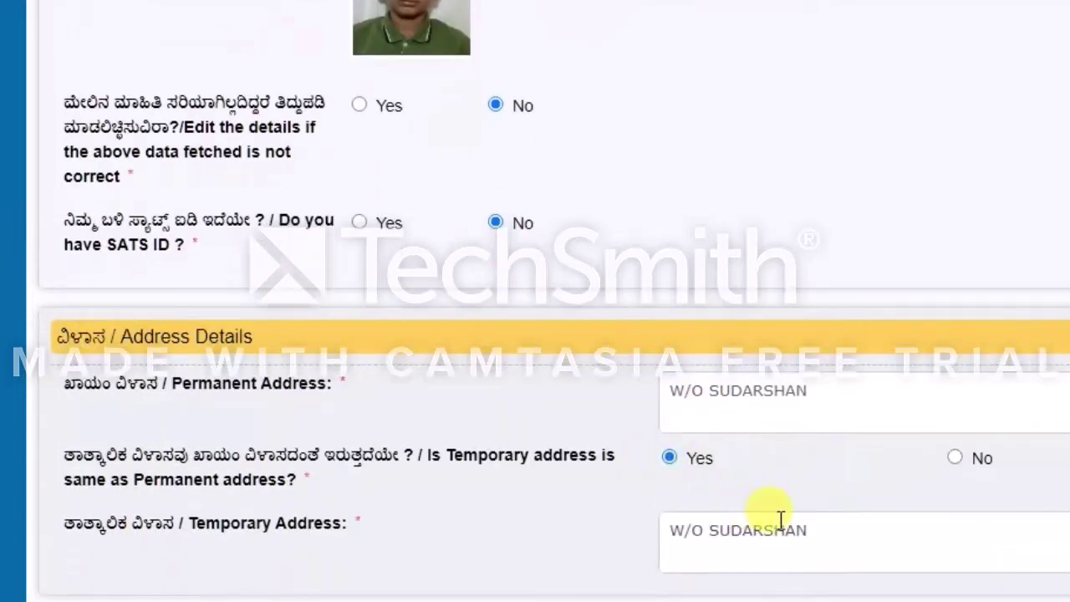
scroll(782, 520, down, 1)
scroll(781, 520, down, 3)
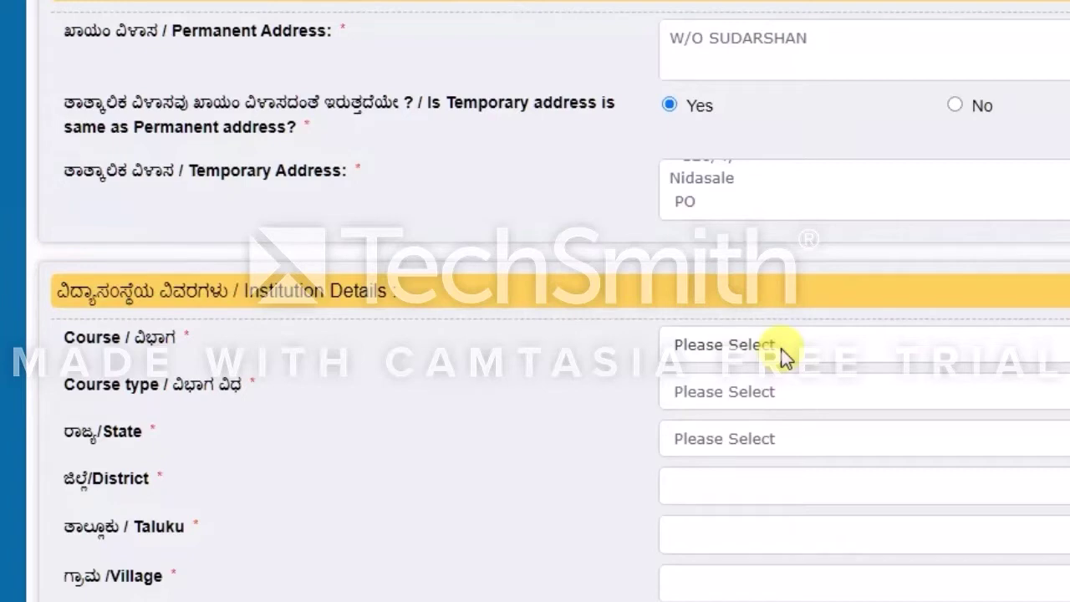
Choose High School as the course and Karnataka as the state in Institution Details.
click(782, 351)
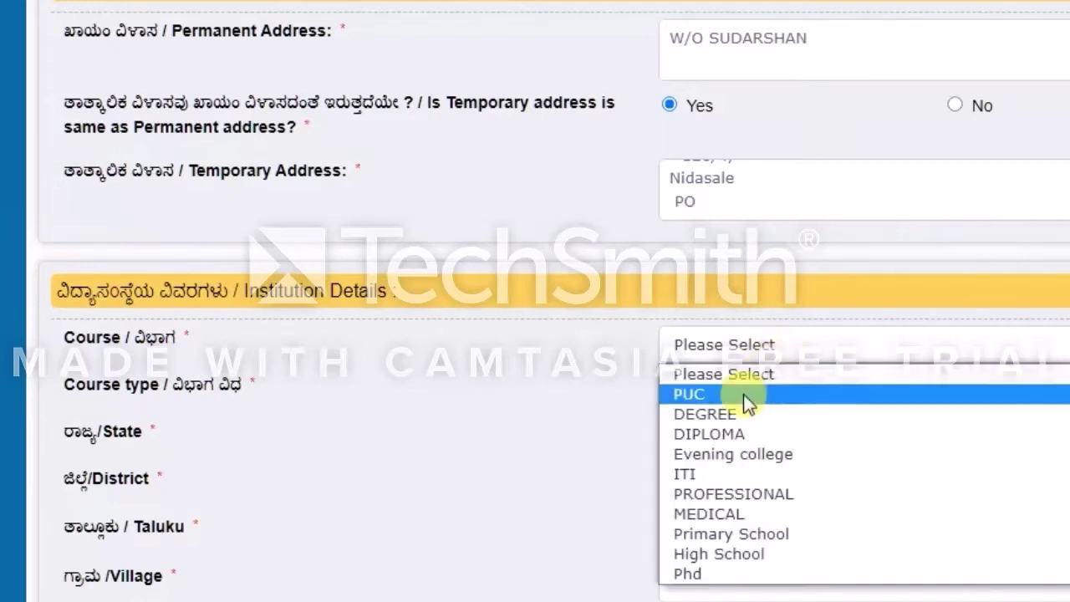
click(726, 558)
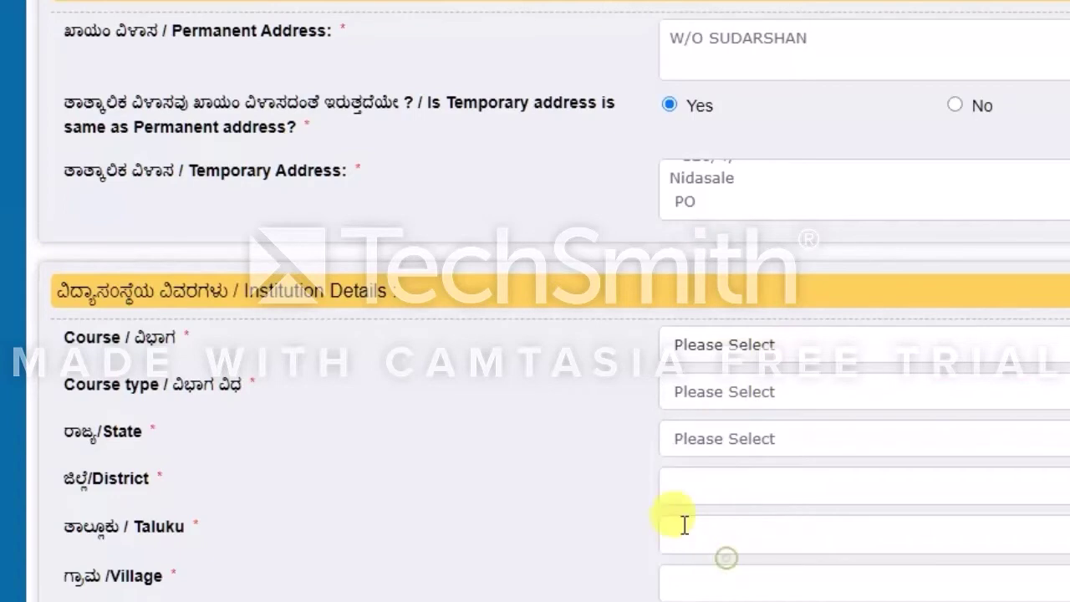
click(703, 401)
click(701, 464)
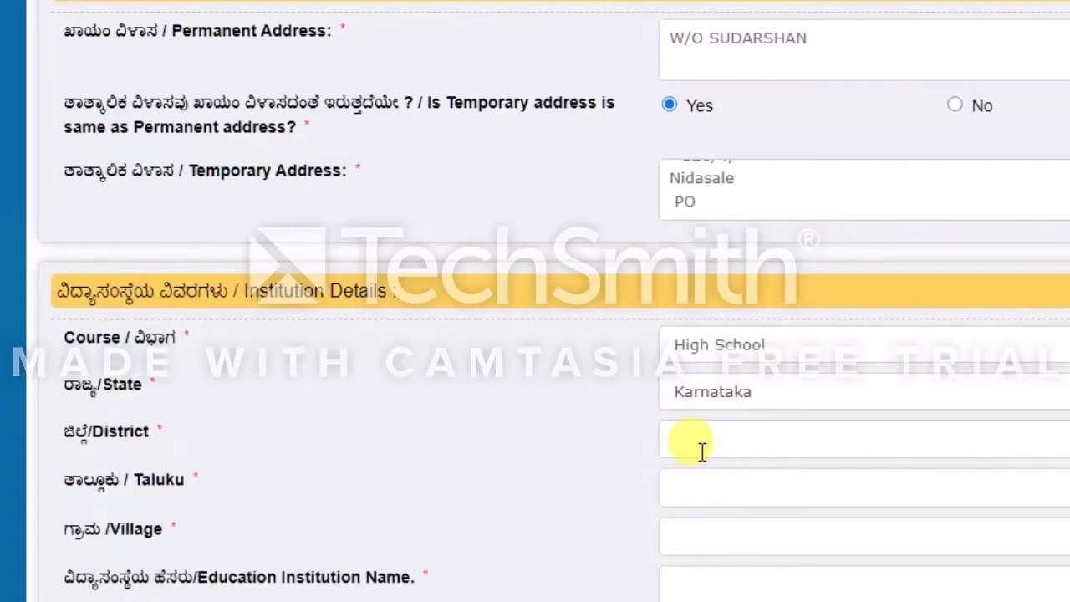
click(706, 446)
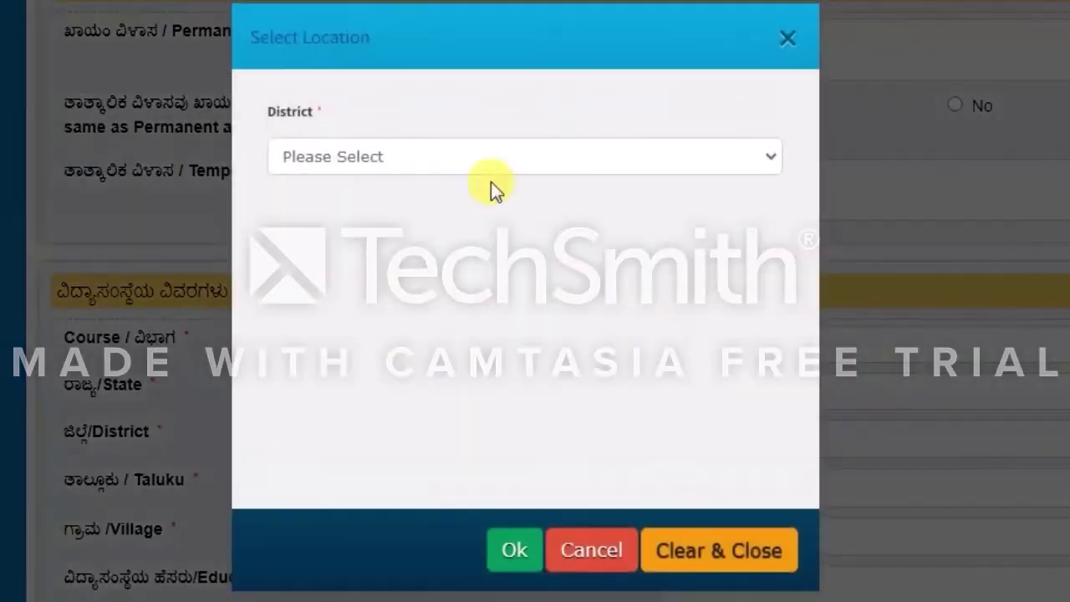
Set the institution's district to TUMAKURU and its sub district to Kunigal.
click(445, 152)
key(t)
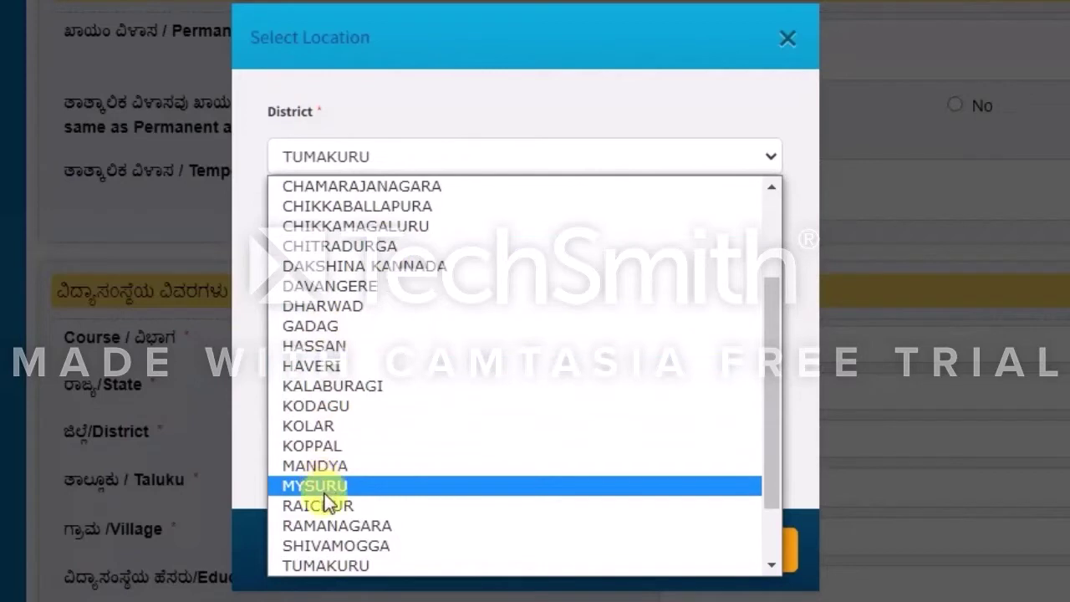
click(331, 564)
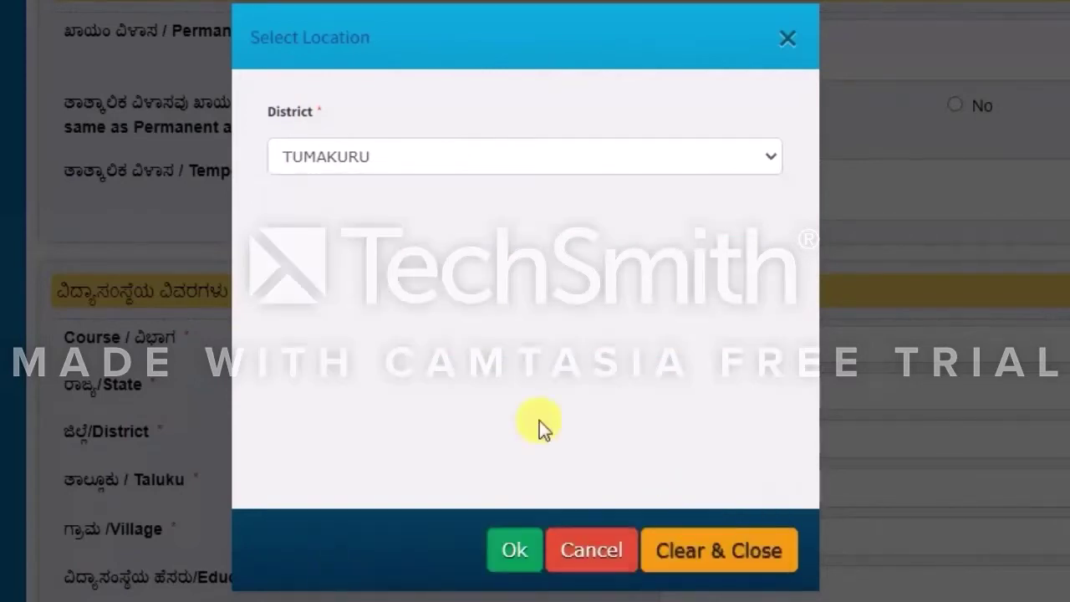
click(512, 561)
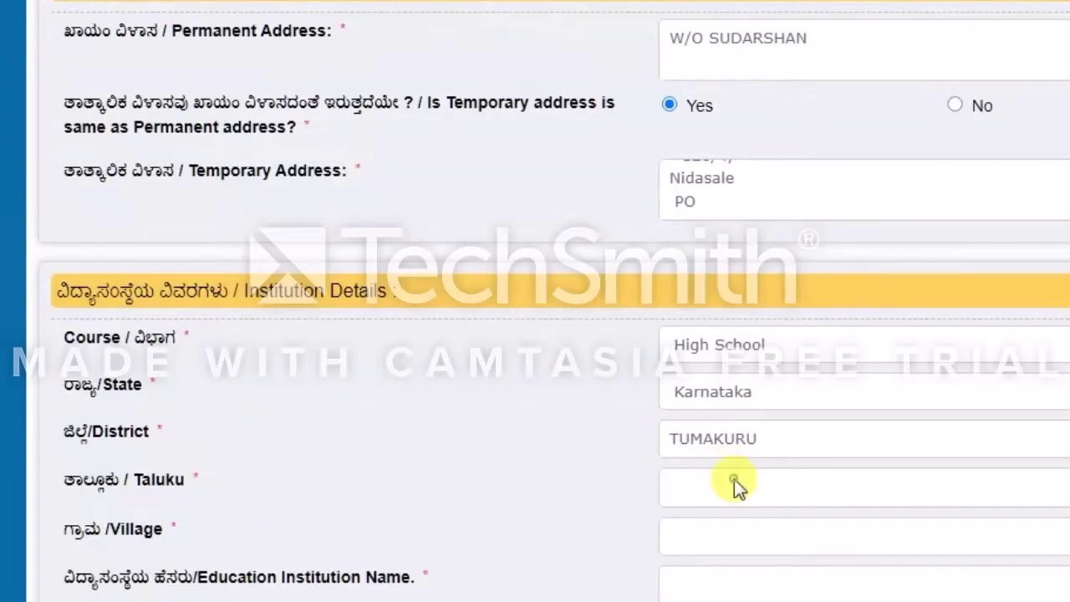
click(734, 483)
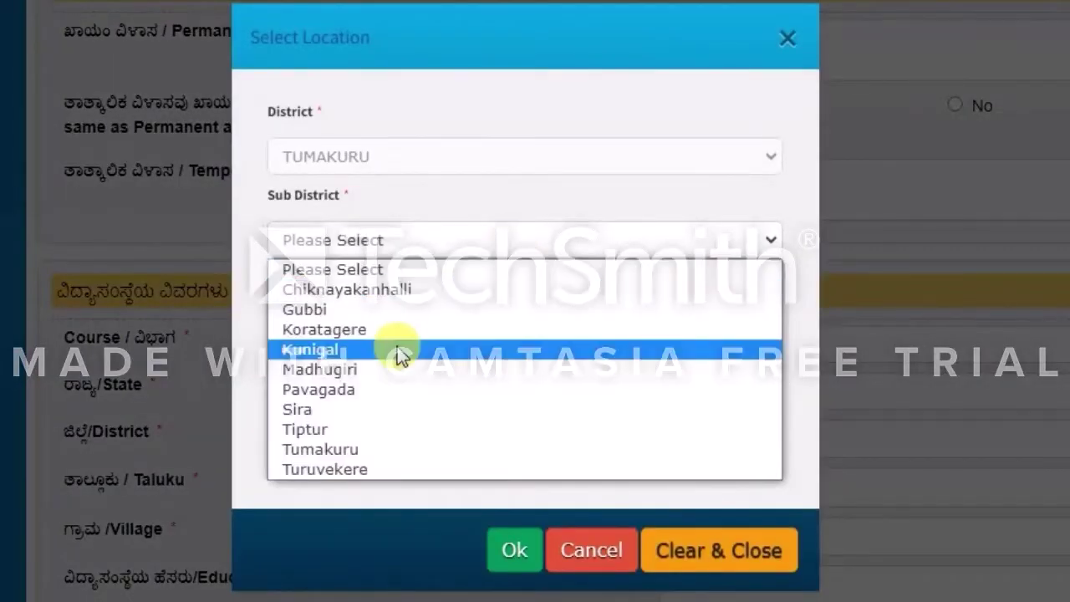
click(403, 350)
click(517, 558)
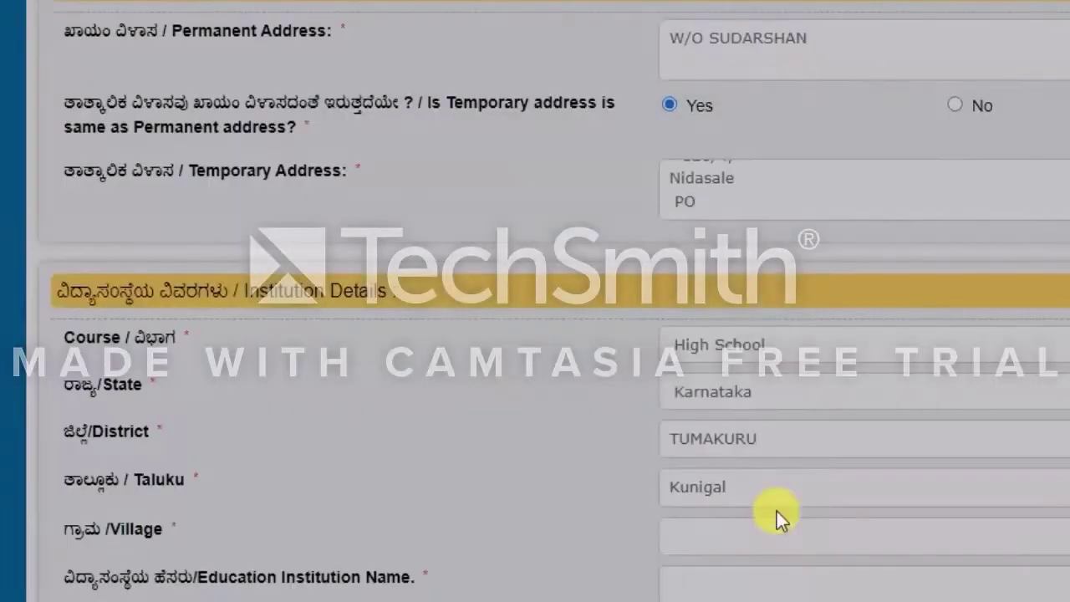
Enter village Kunigal and institution name Stella Maris High School.
scroll(739, 502, down, 2)
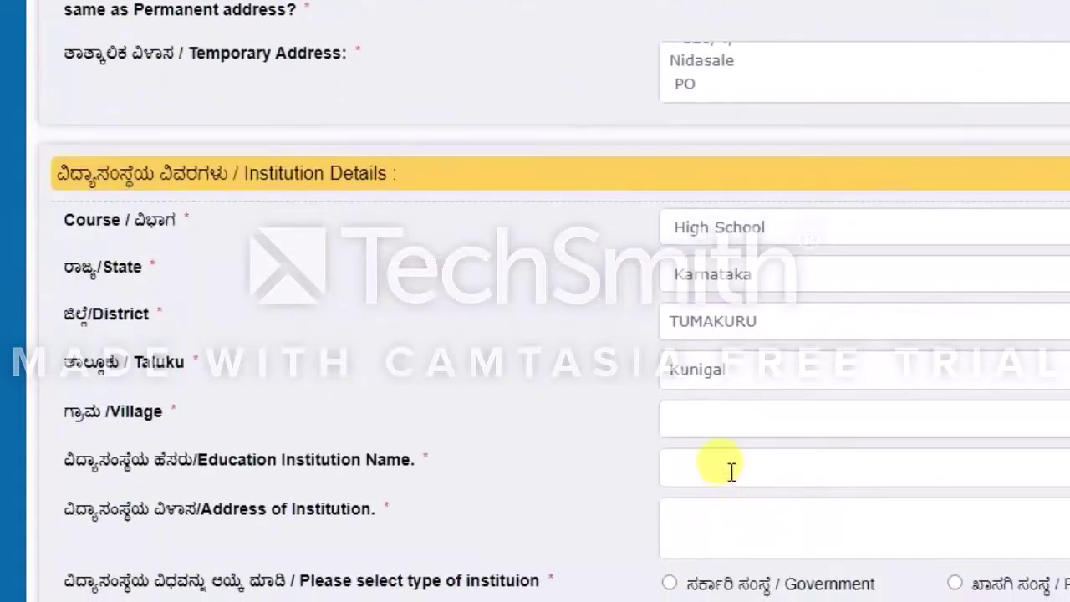
click(728, 425)
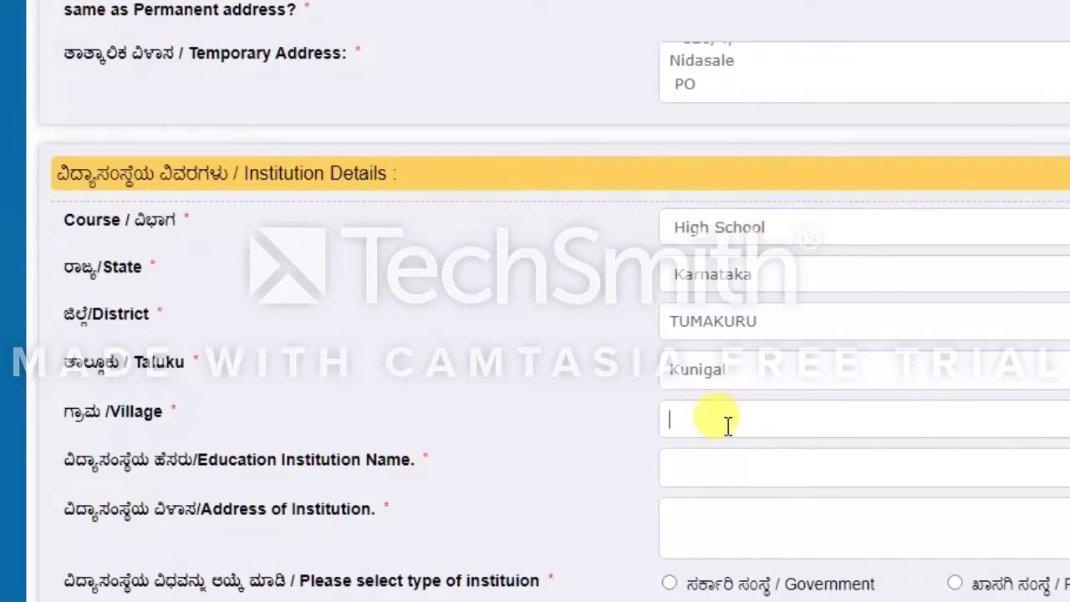
text(Kunigal)
click(708, 471)
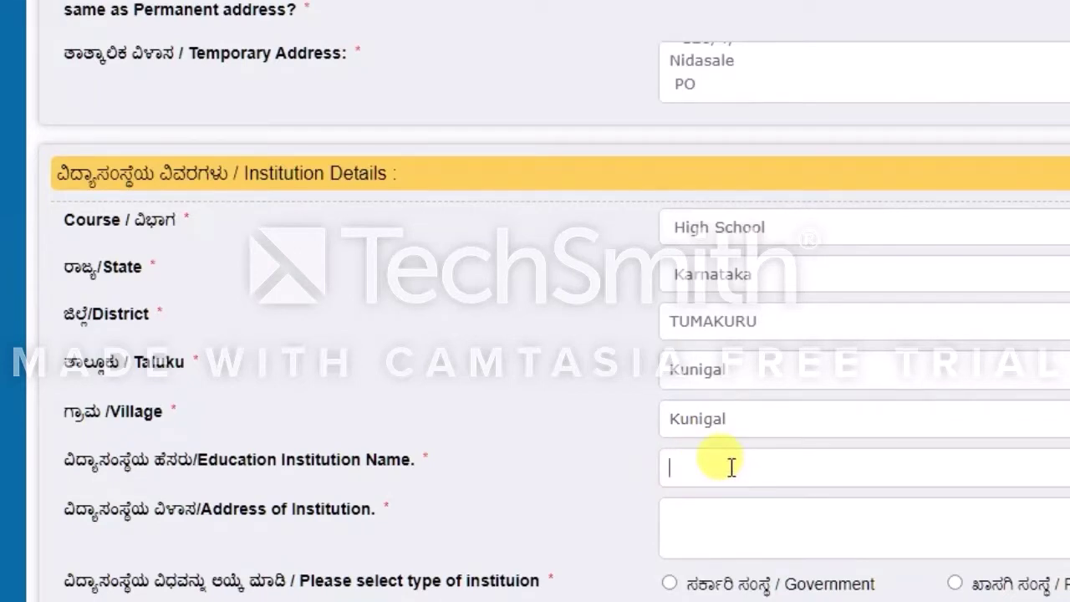
text(Stella Maris High)
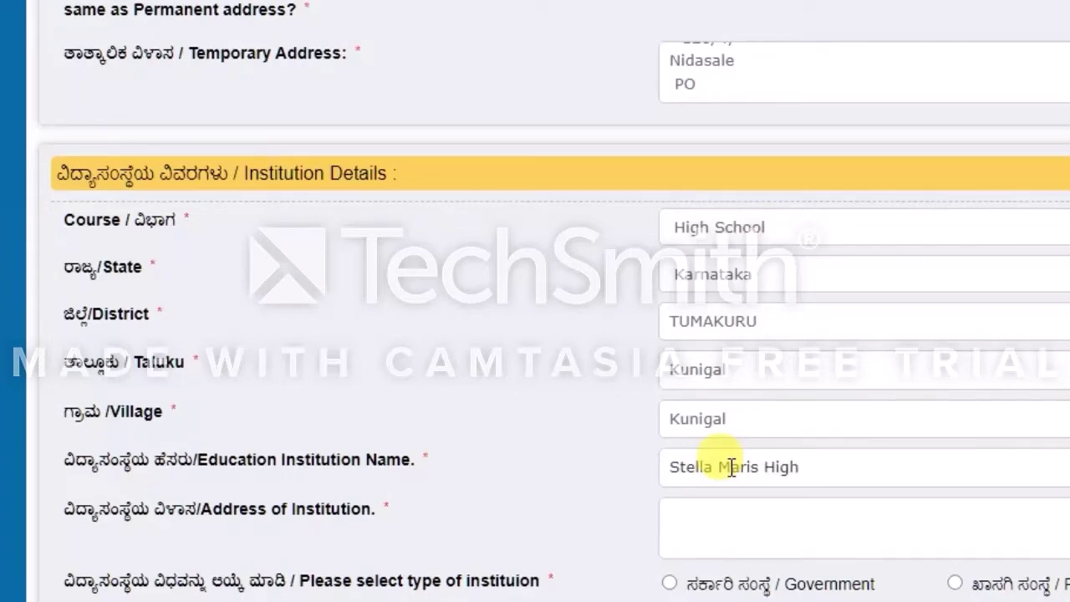
text( School)
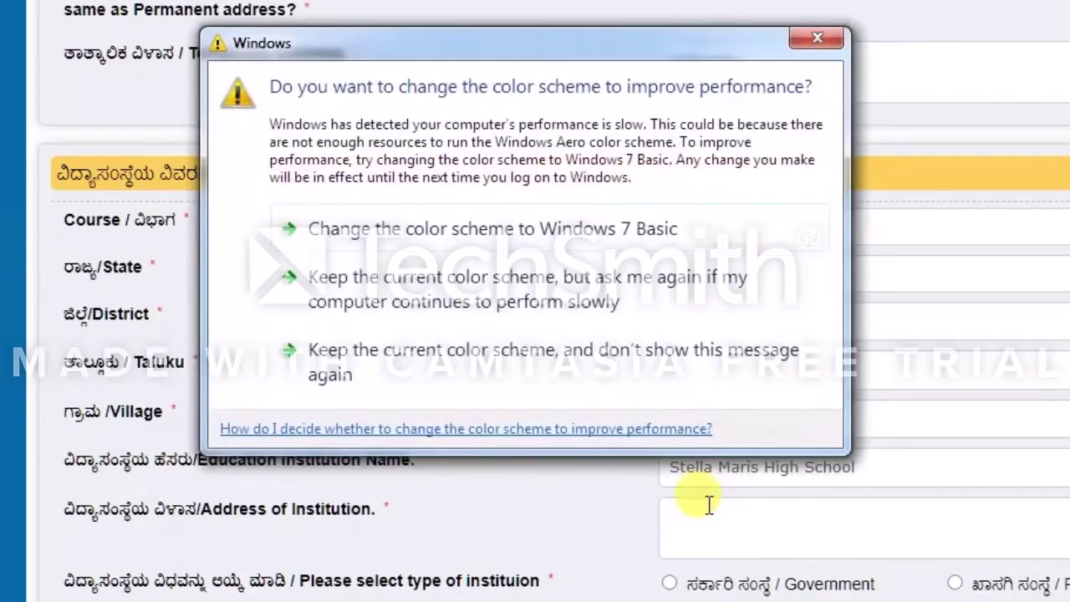
Enter the institution's Vidya nagar address, mark it as private and acknowledge the alert.
click(813, 39)
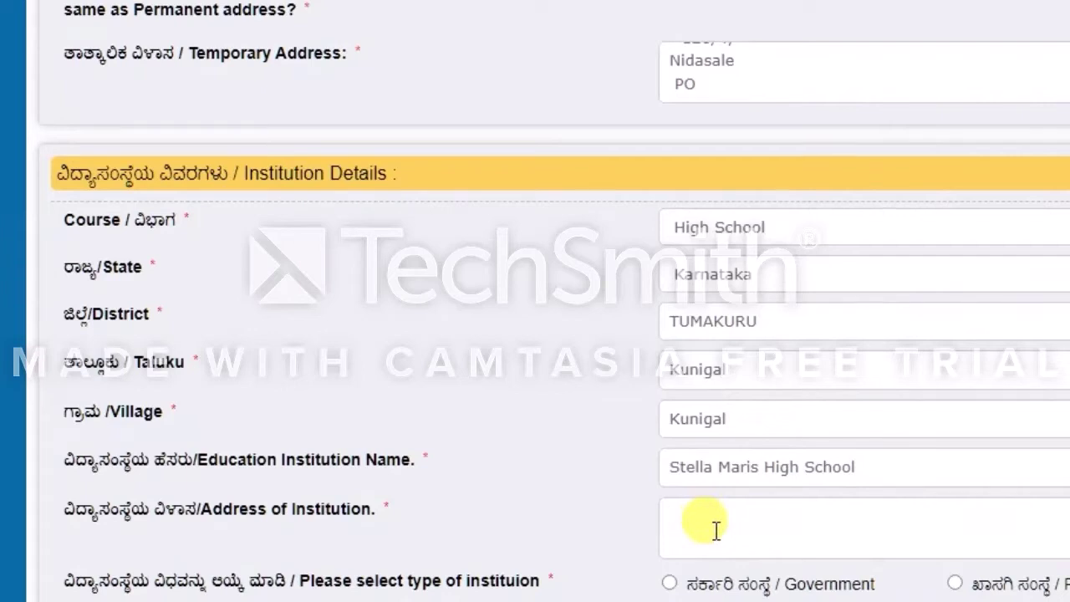
text(Vidya nagar)
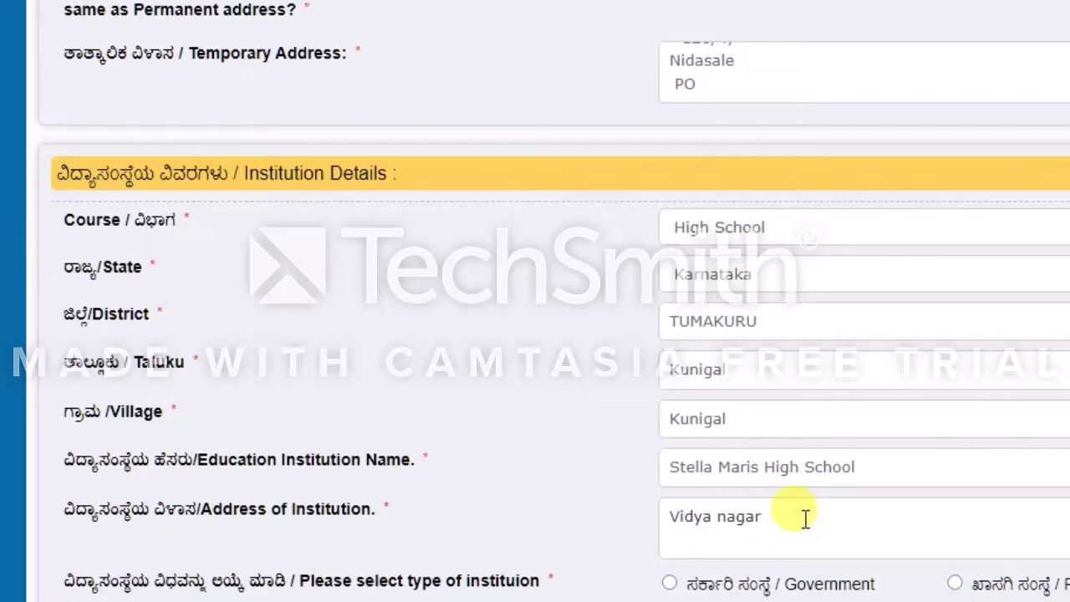
text(, B M Road)
key(BackSpace)
text(, Kunigal )
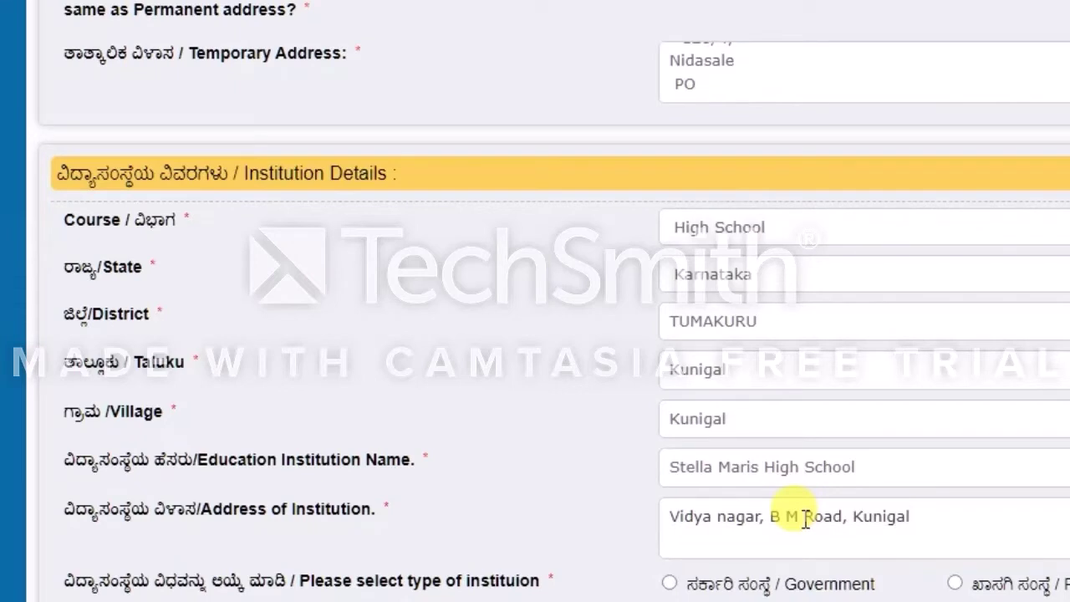
text(572123)
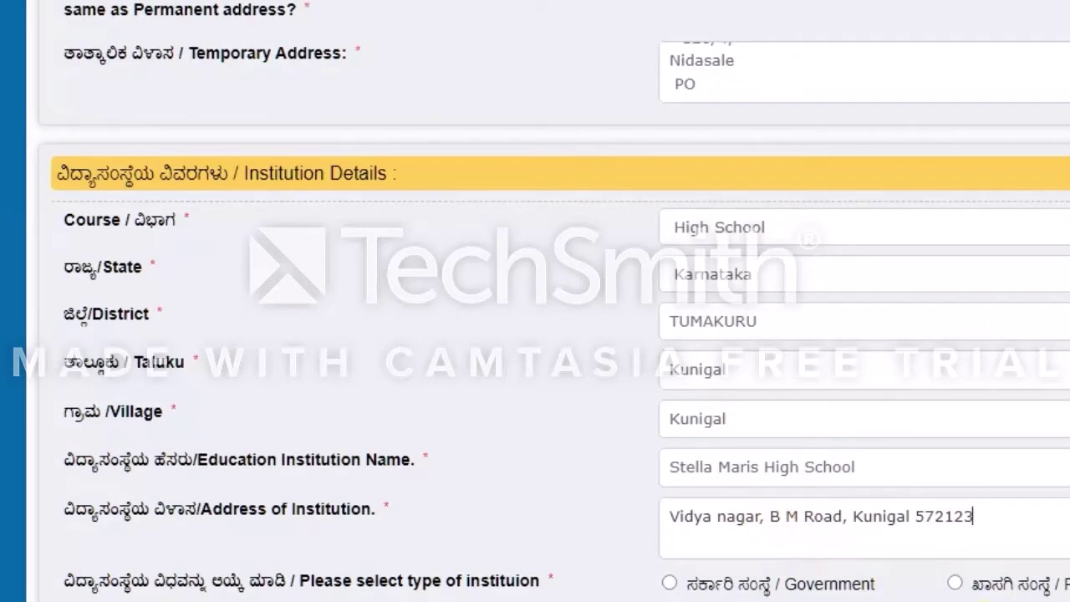
click(956, 585)
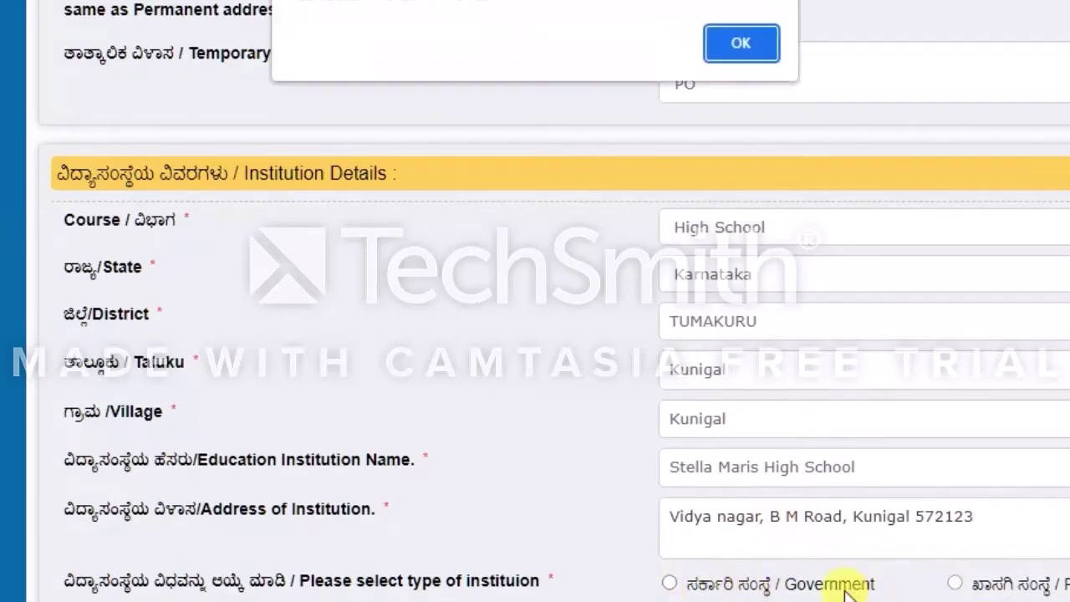
click(739, 49)
Enter fee receipt number 120 and correct the receipt date to 05/05/2022.
scroll(681, 301, down, 3)
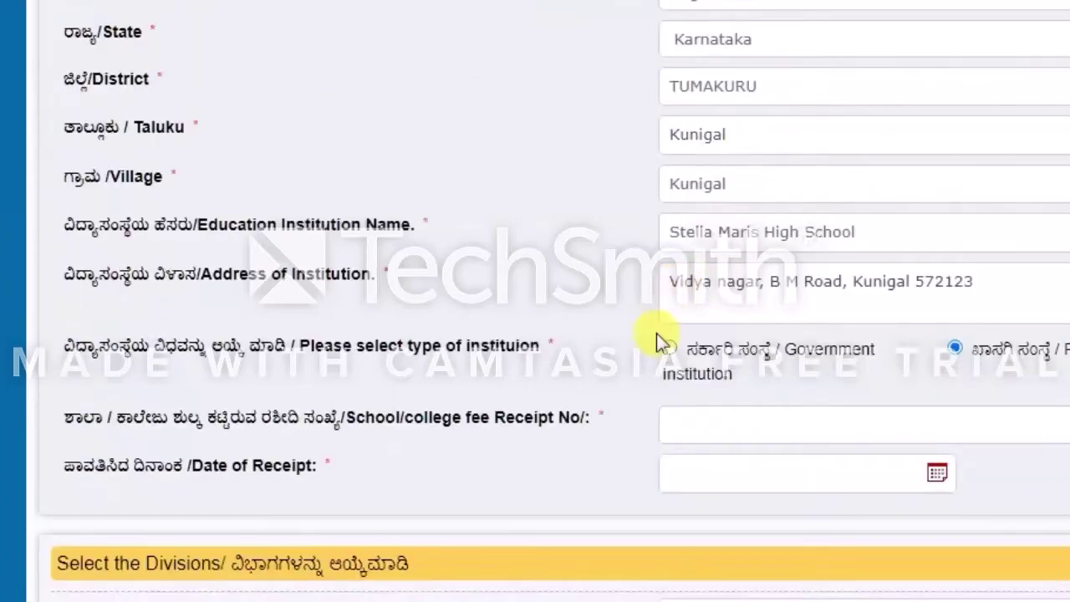
scroll(647, 342, down, 2)
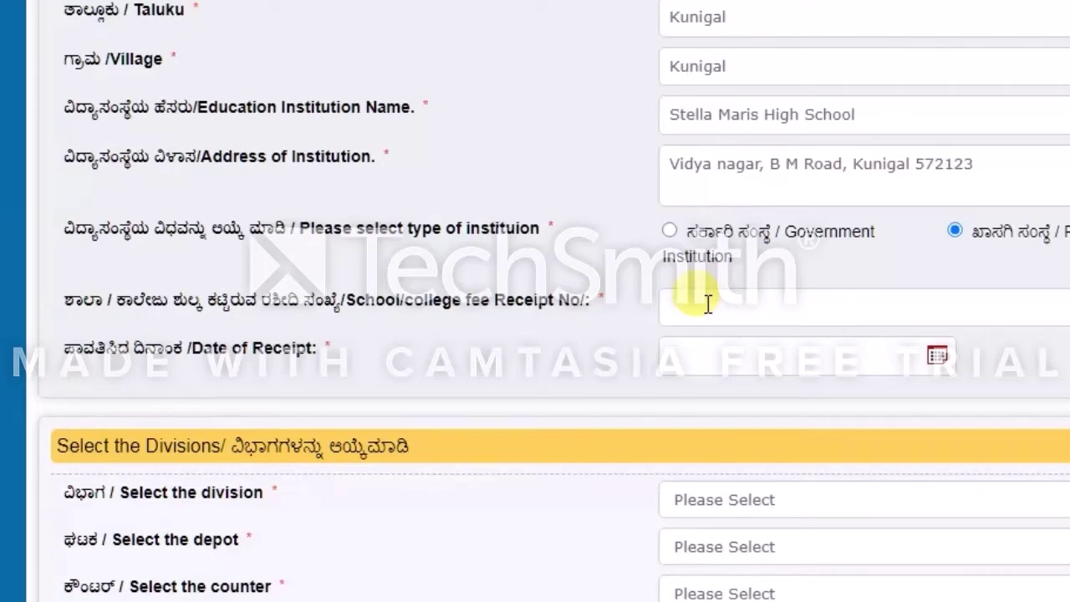
text(120)
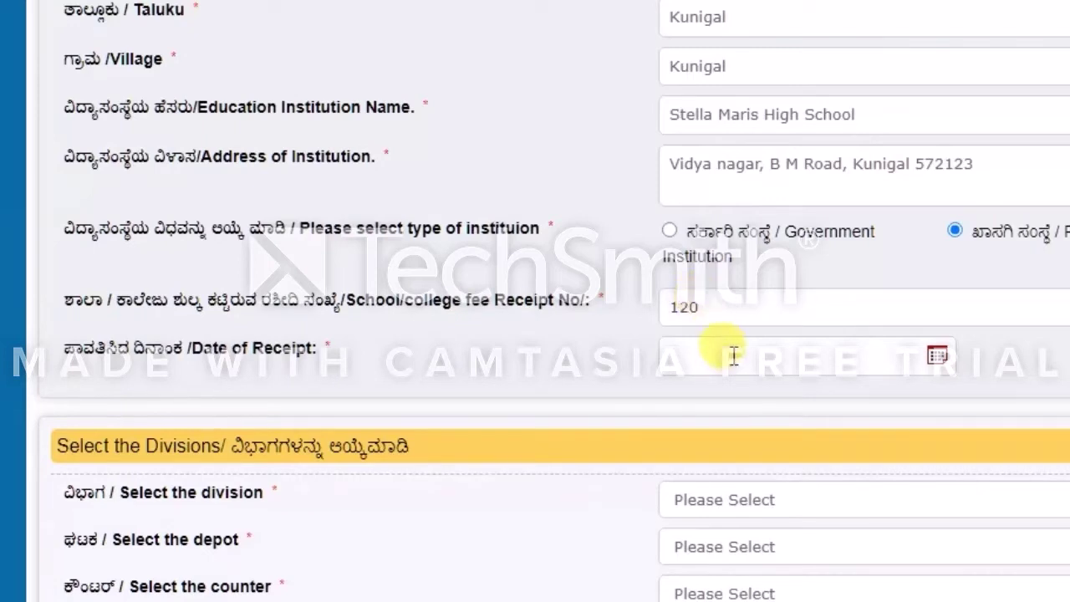
click(735, 355)
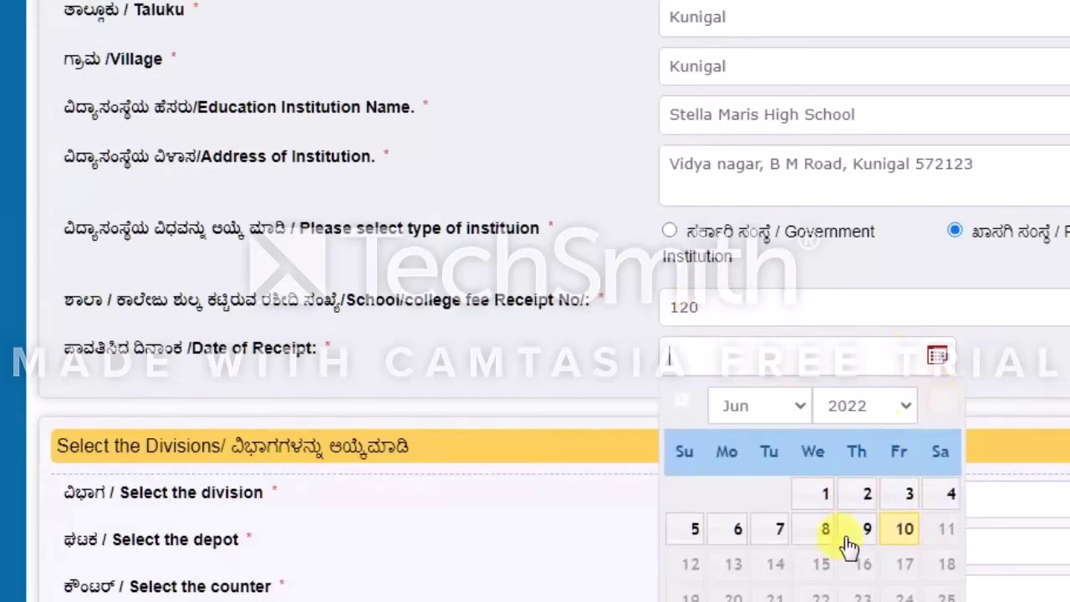
click(698, 532)
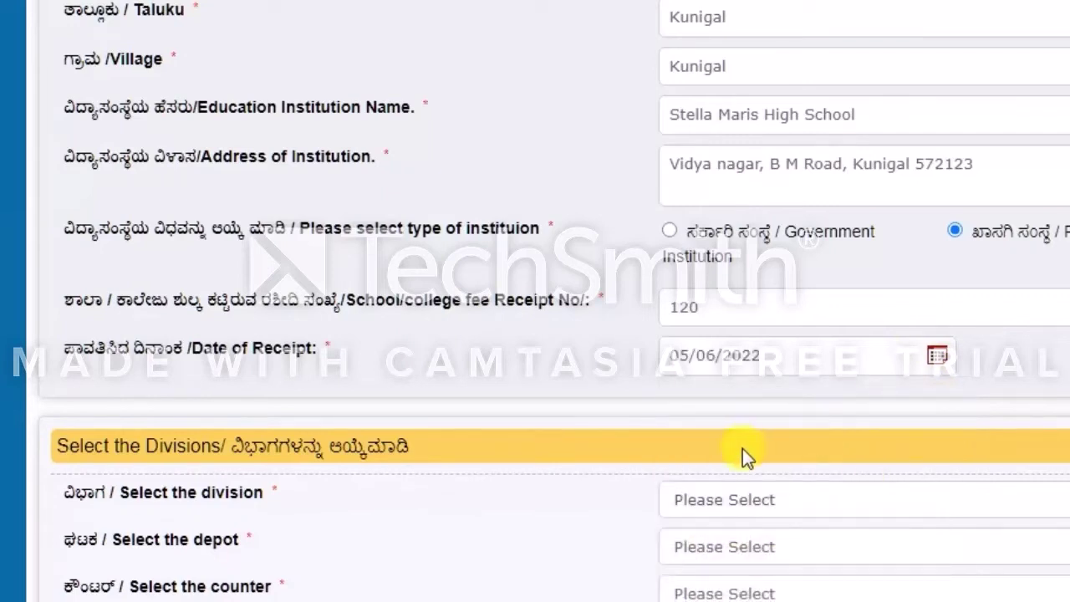
click(735, 354)
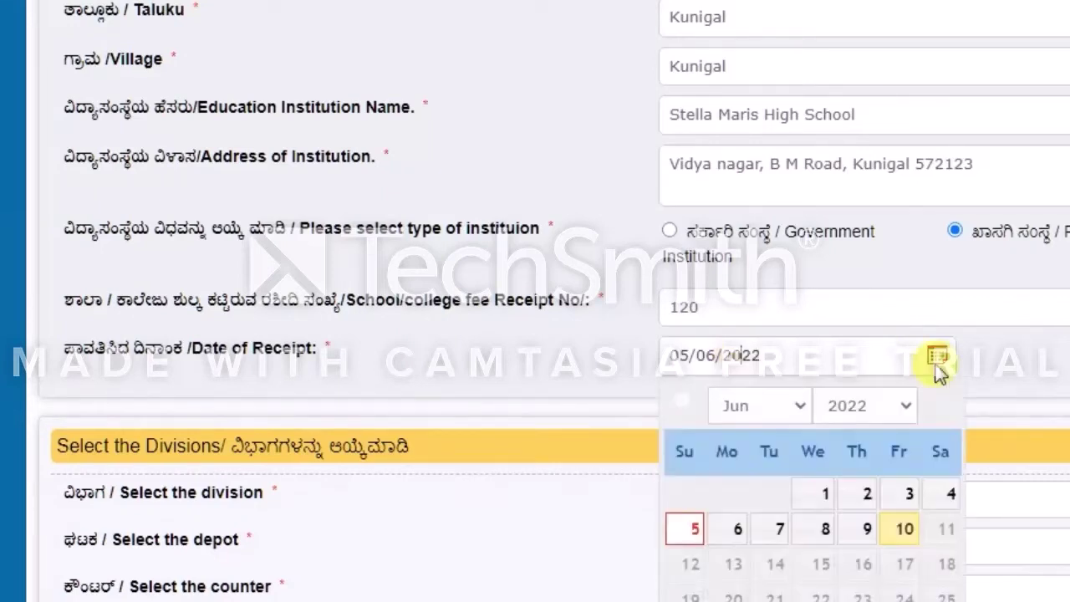
click(800, 408)
click(747, 513)
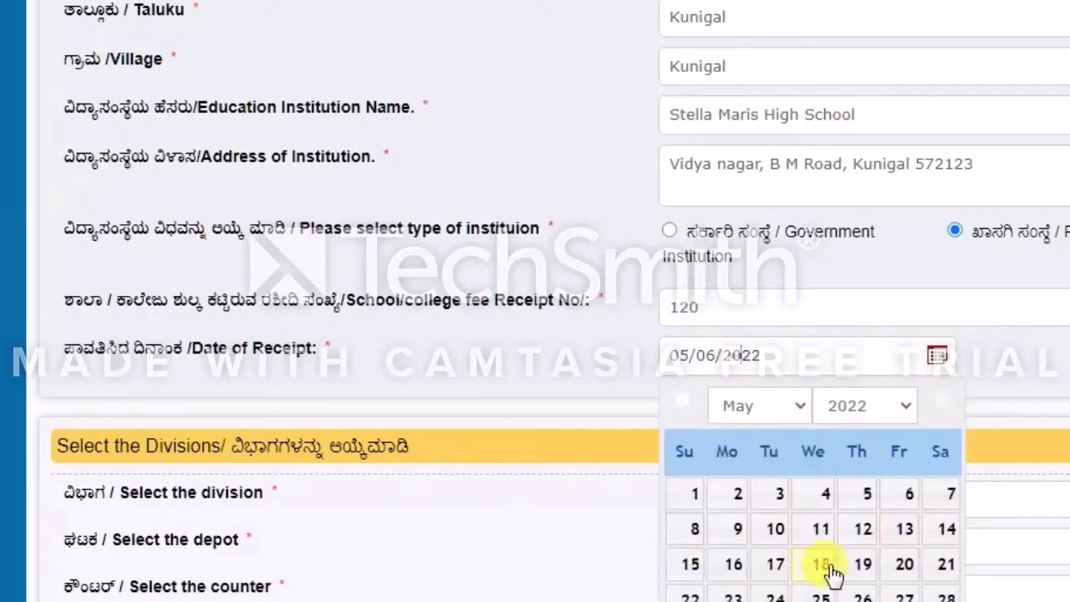
click(870, 500)
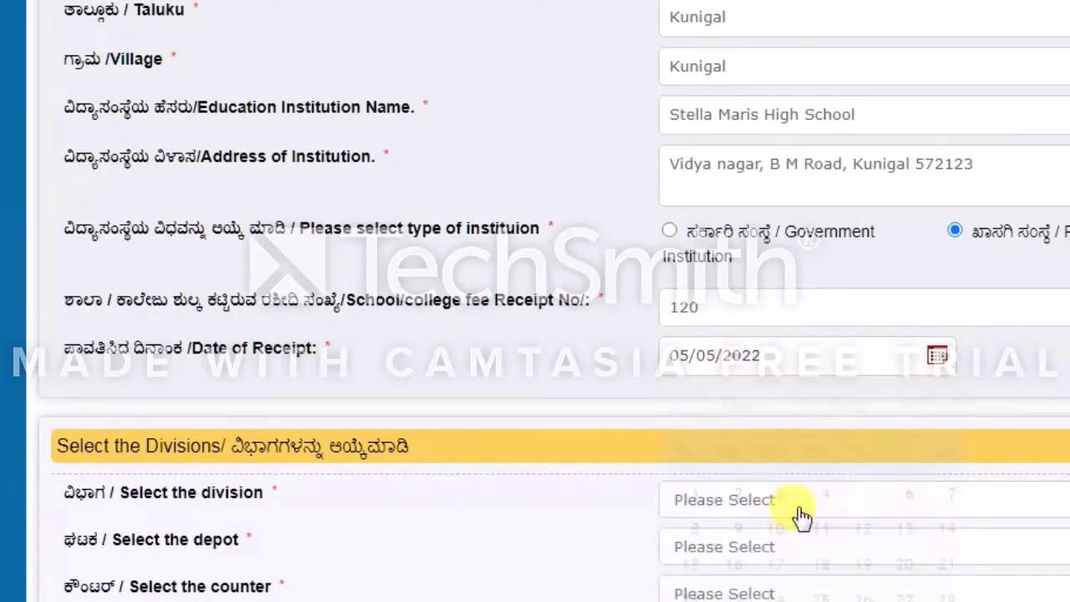
click(732, 502)
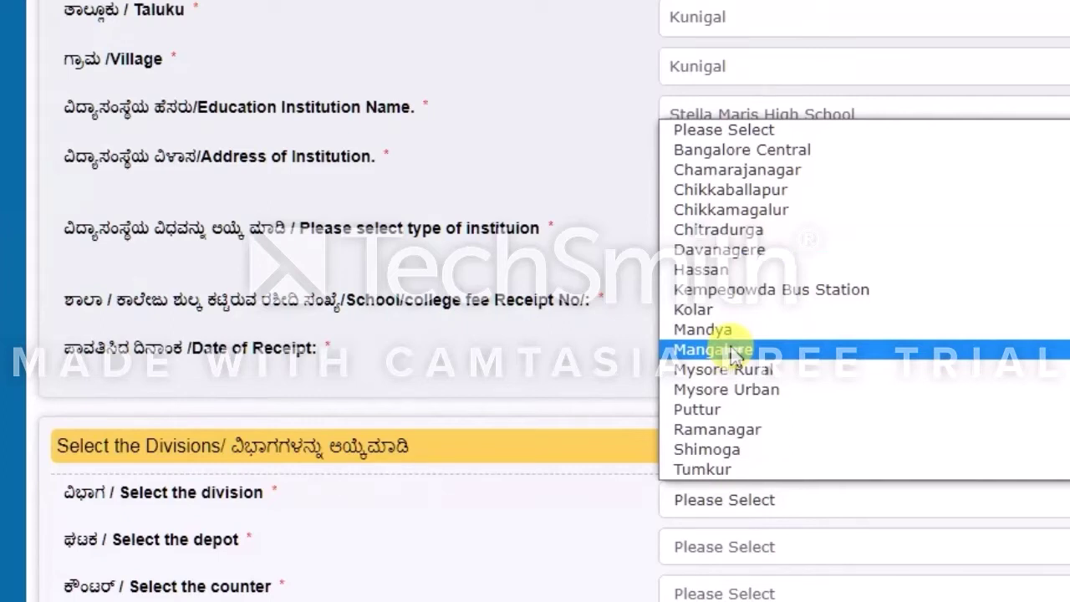
Select division Tumkur, depot Kunigal and counter Kunigal.
key(t)
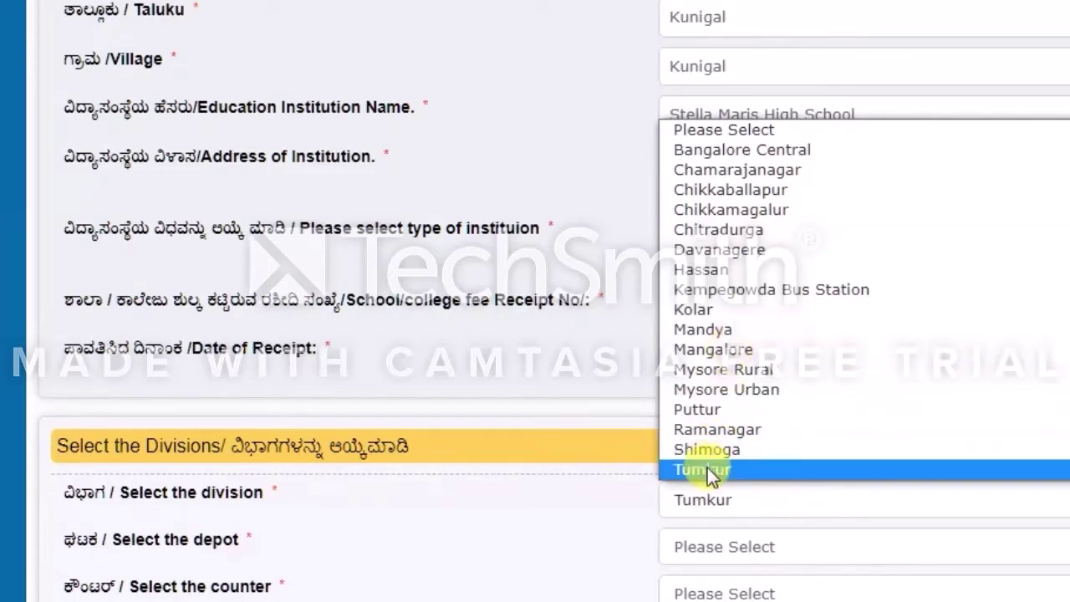
click(707, 468)
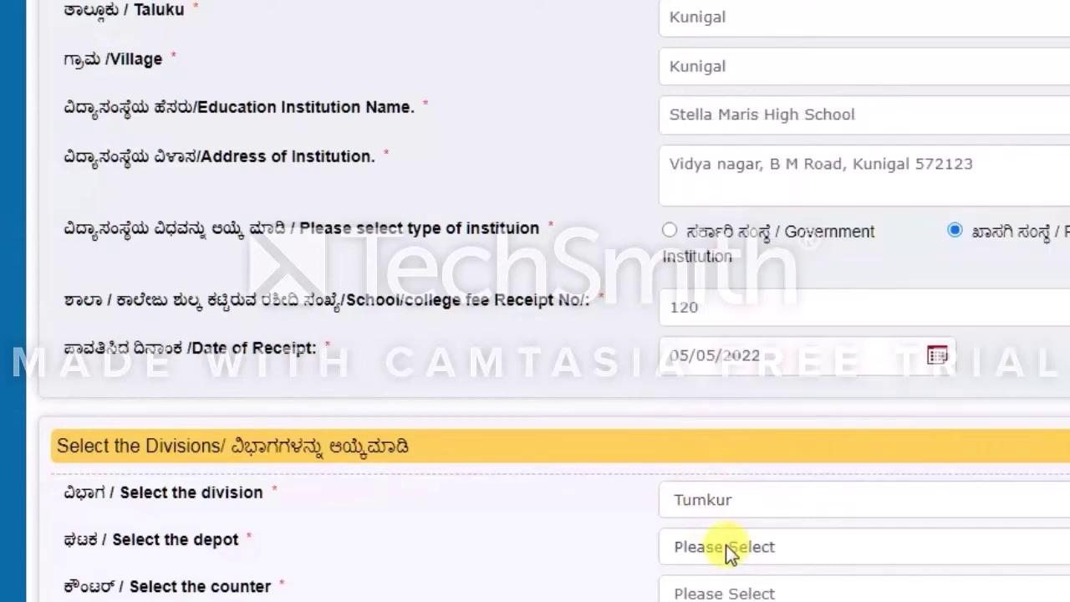
click(726, 548)
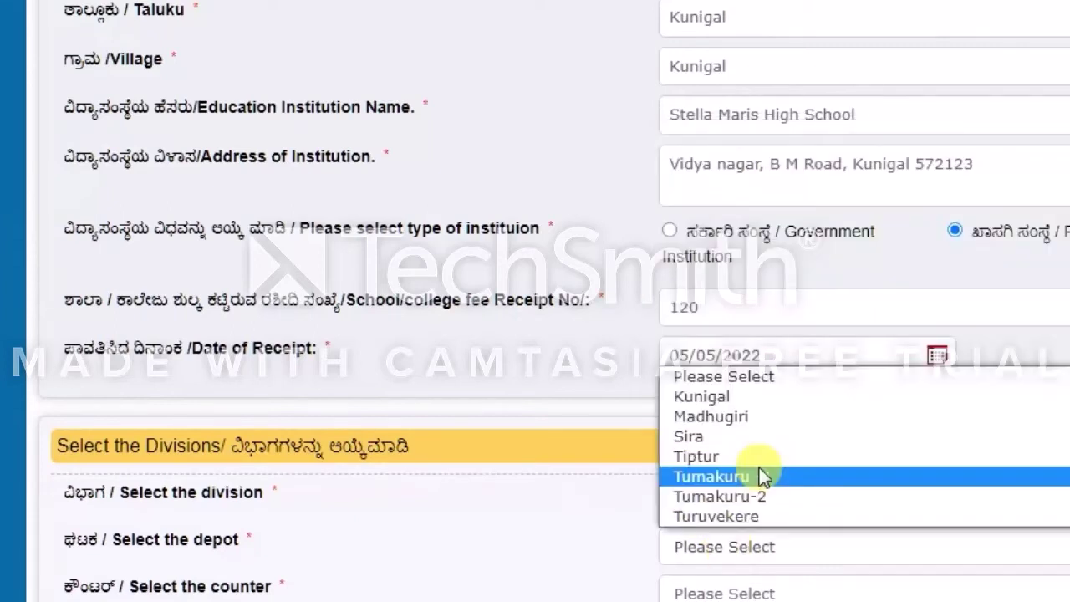
click(717, 399)
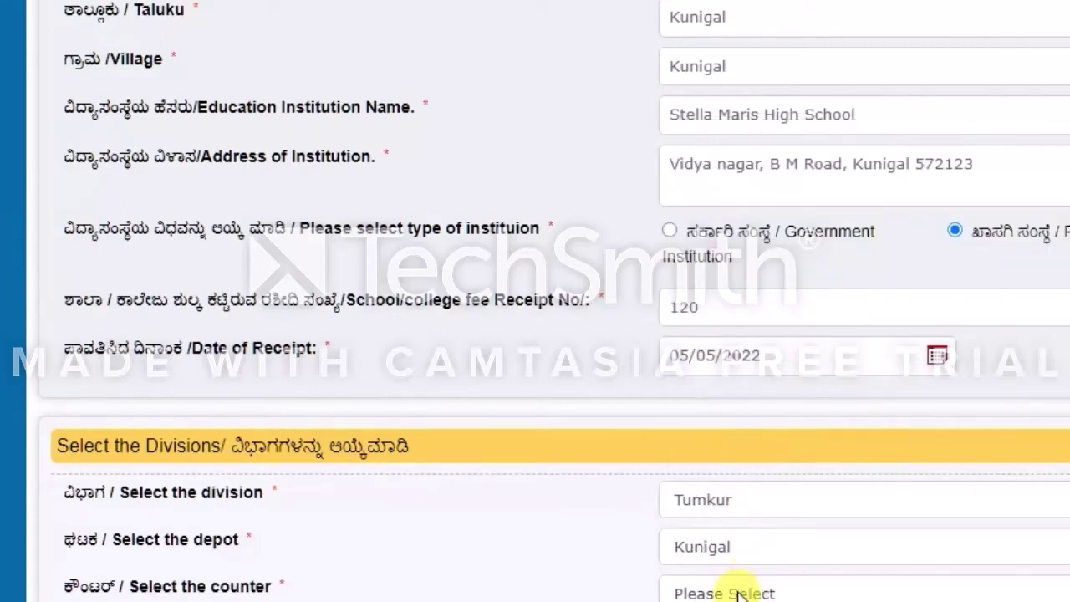
click(736, 593)
click(789, 593)
scroll(799, 571, down, 4)
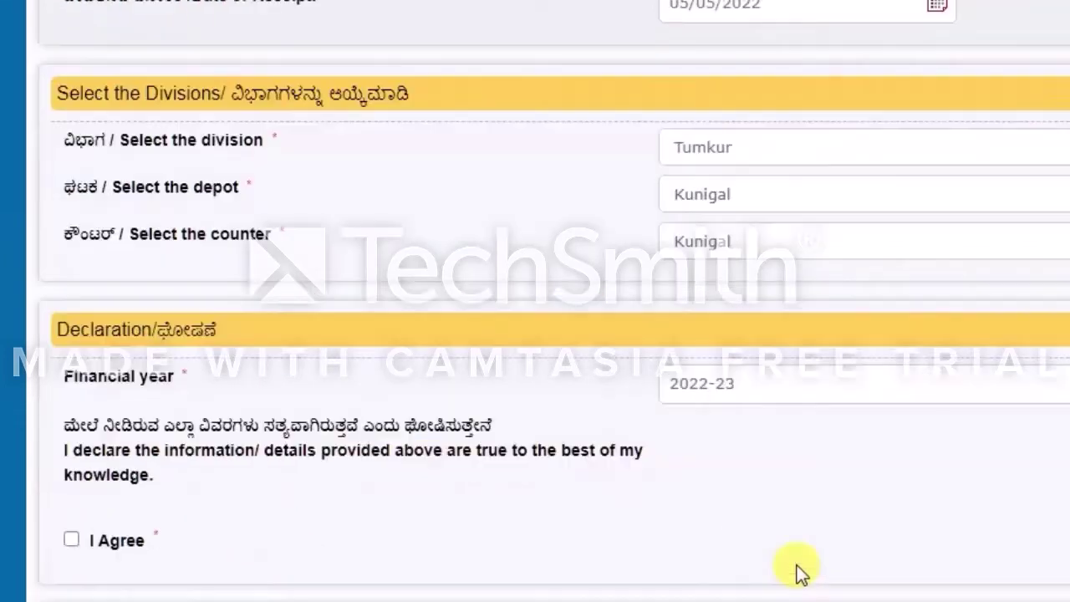
Tick I Agree on the declaration and type the displayed captcha characters.
click(71, 540)
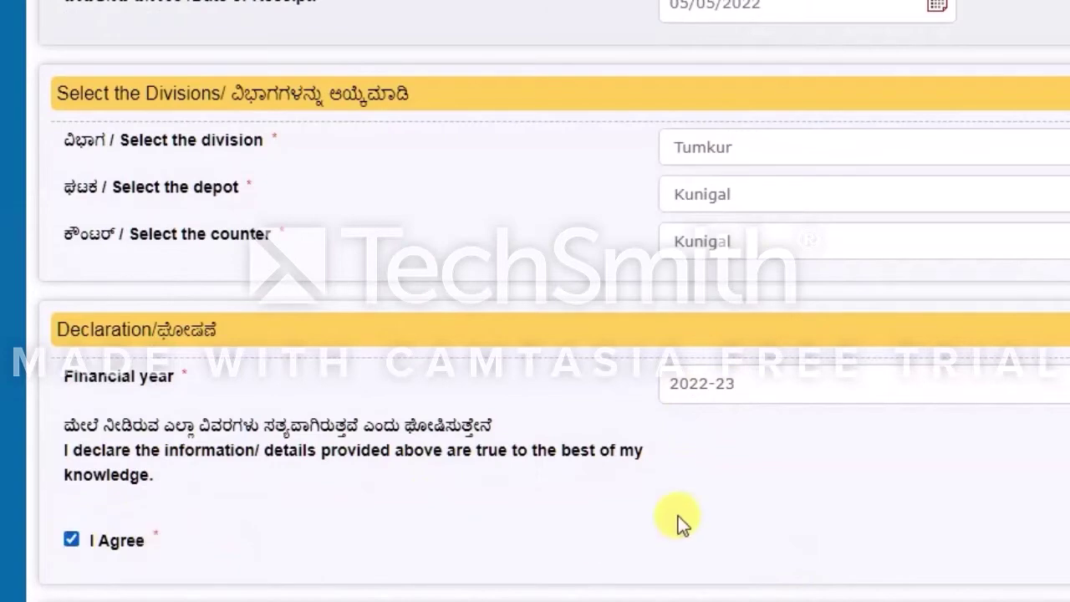
scroll(678, 514, down, 1)
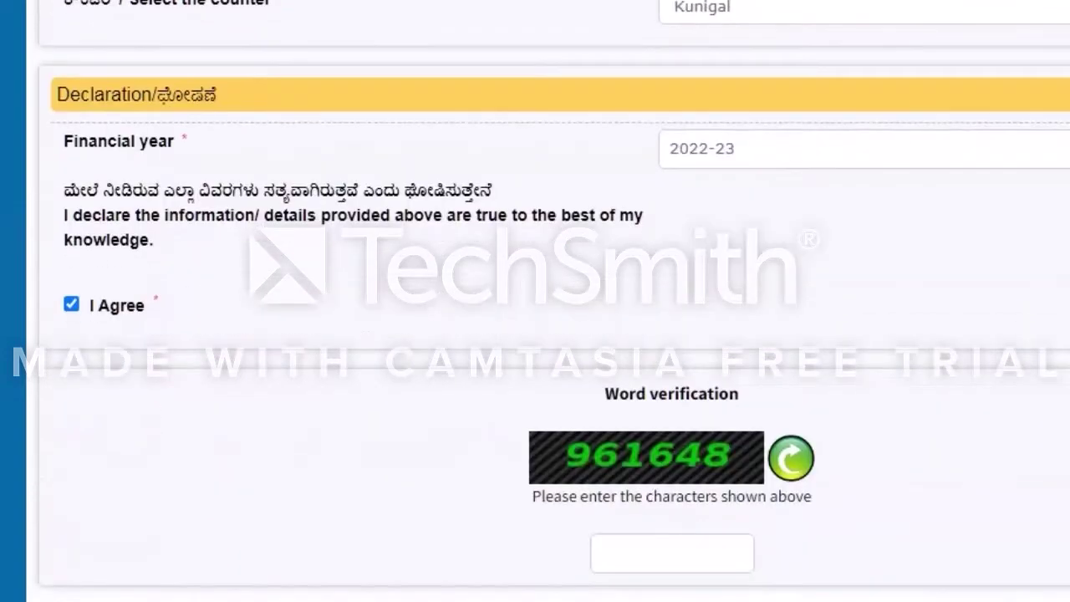
click(661, 547)
text(96)
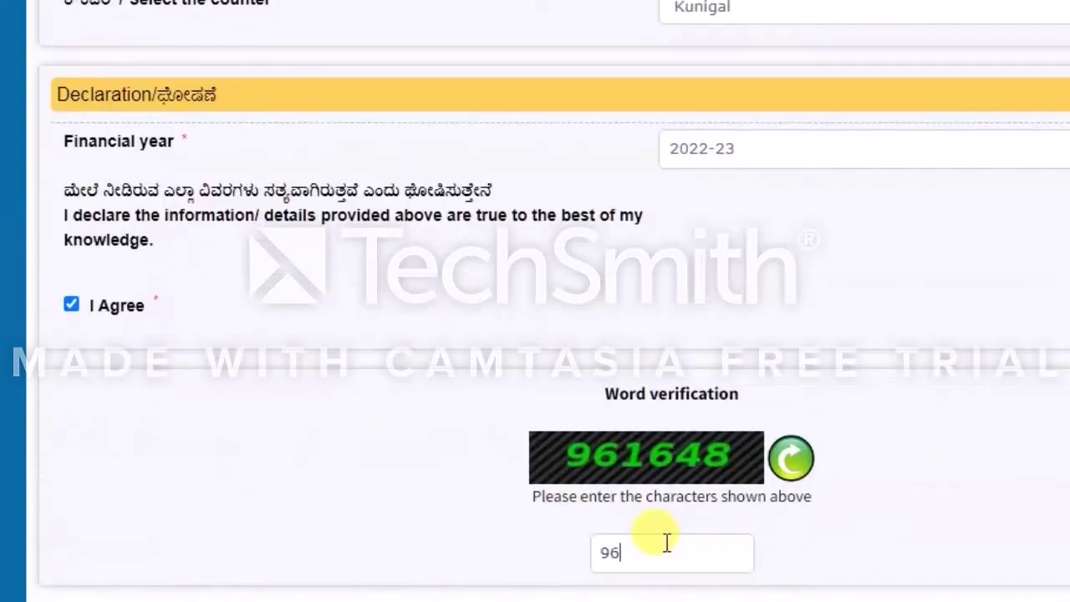
text(1648)
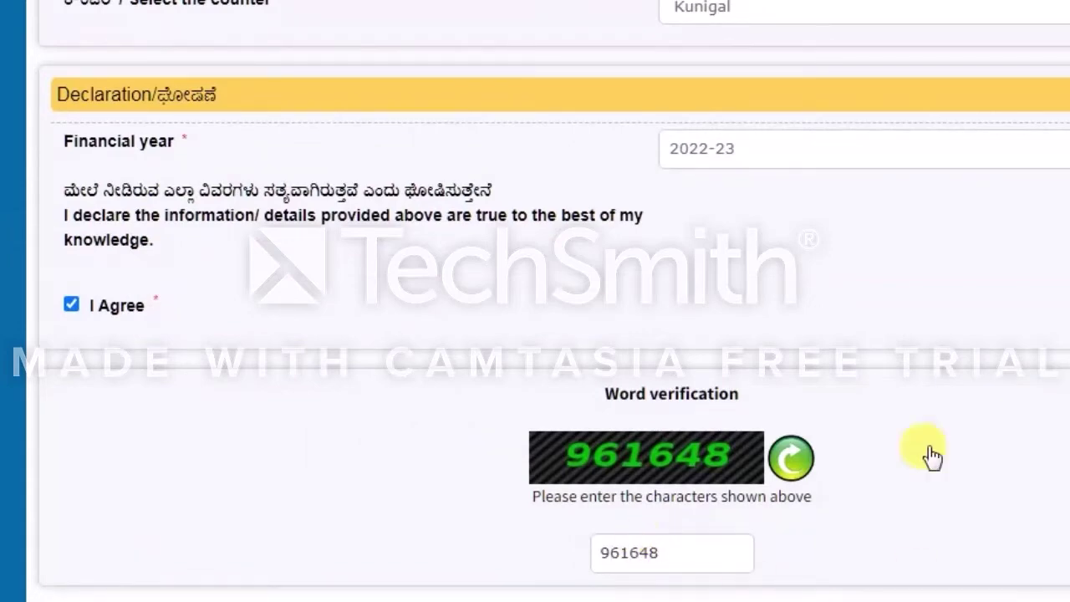
Attempt submission, set 'Edit the details' to Yes and type the father's name.
key(Return)
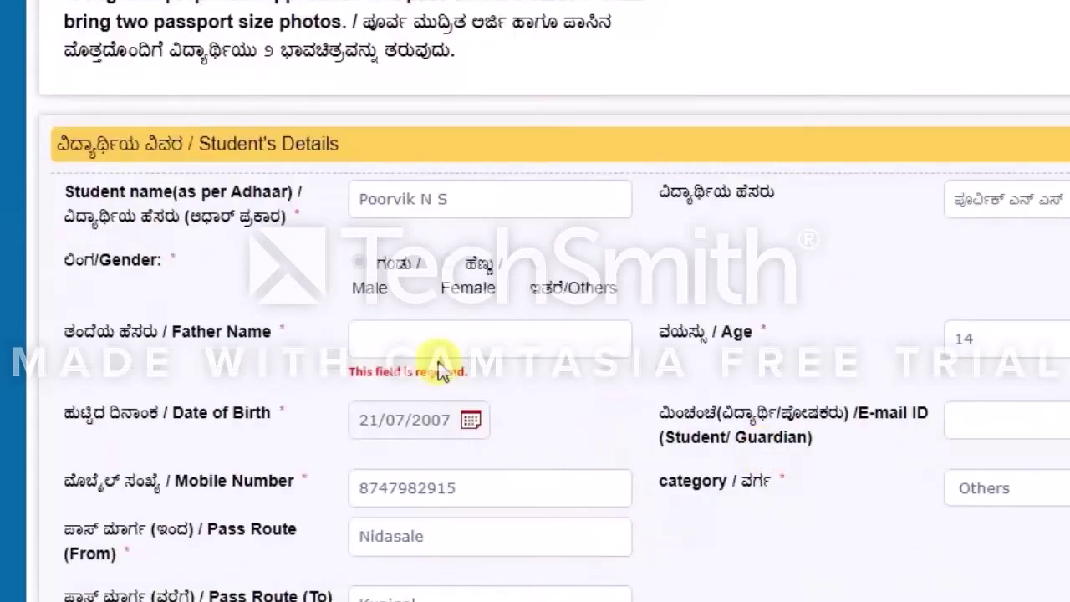
scroll(526, 485, down, 7)
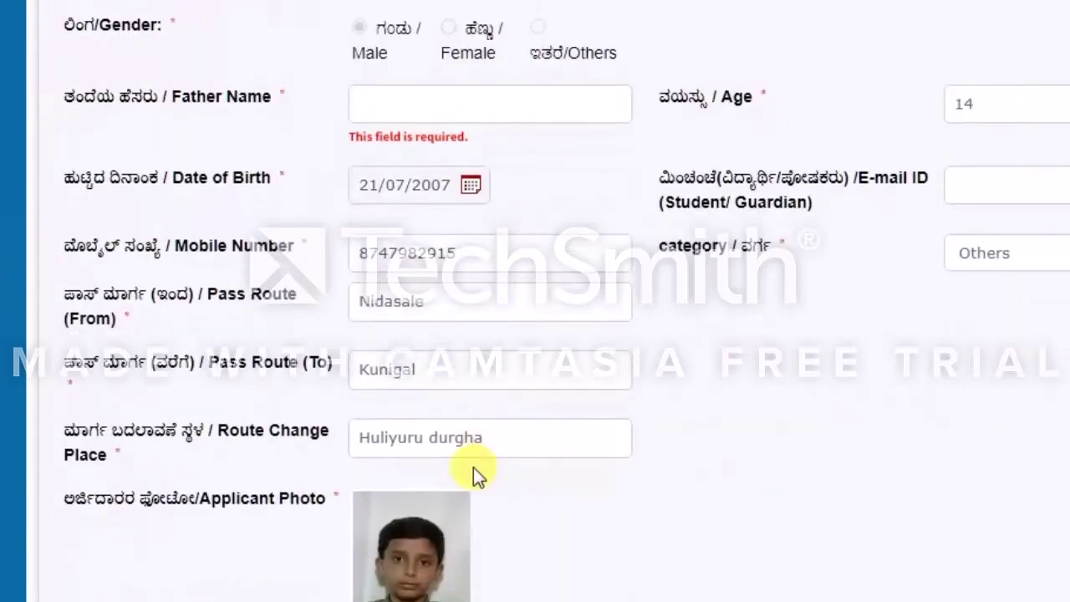
click(359, 335)
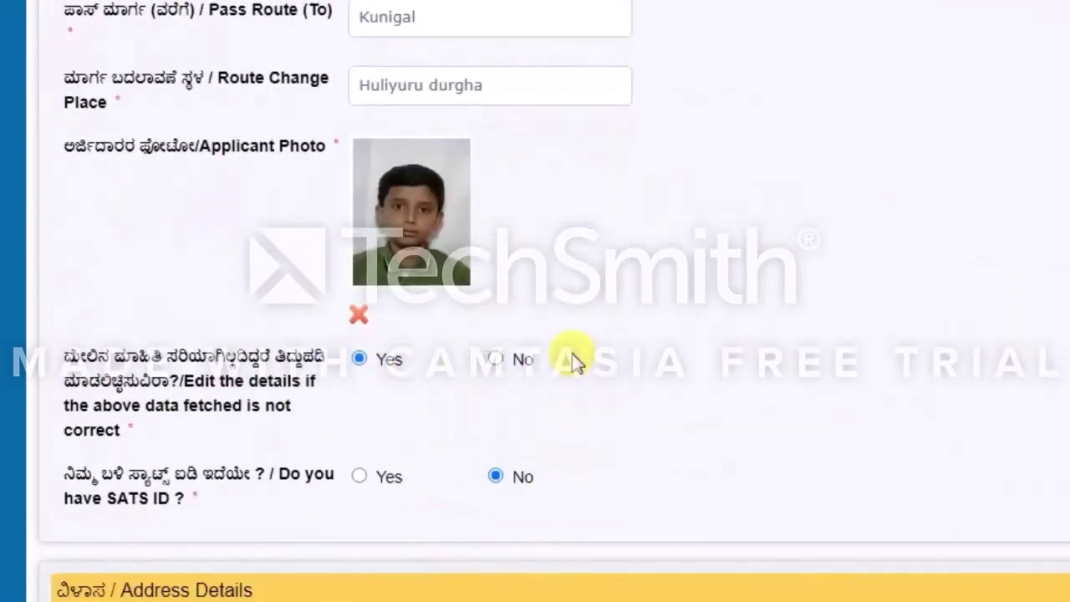
scroll(574, 361, up, 4)
click(396, 100)
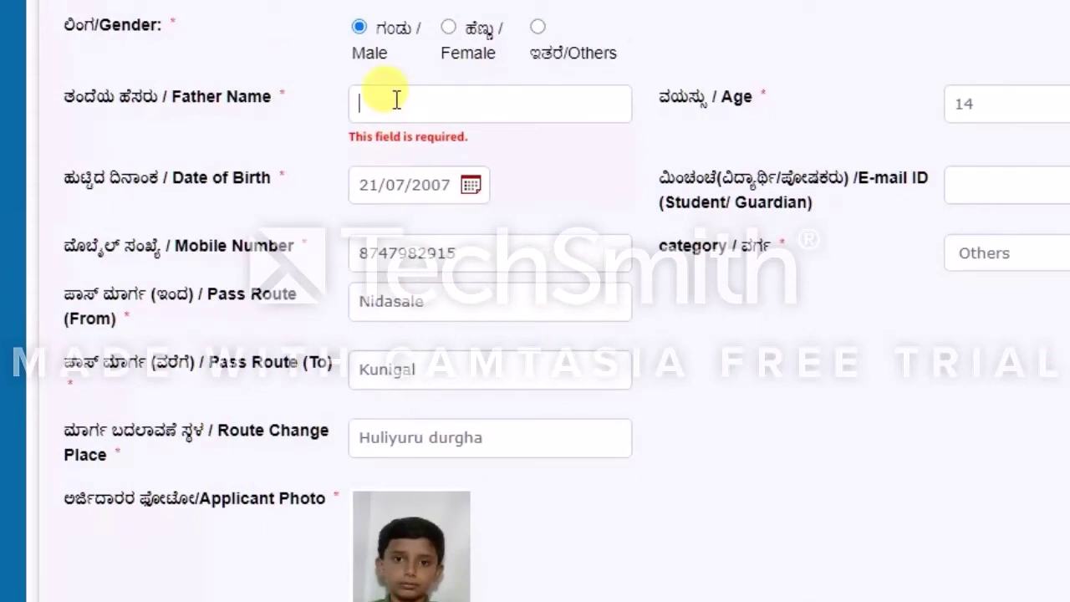
text(Su)
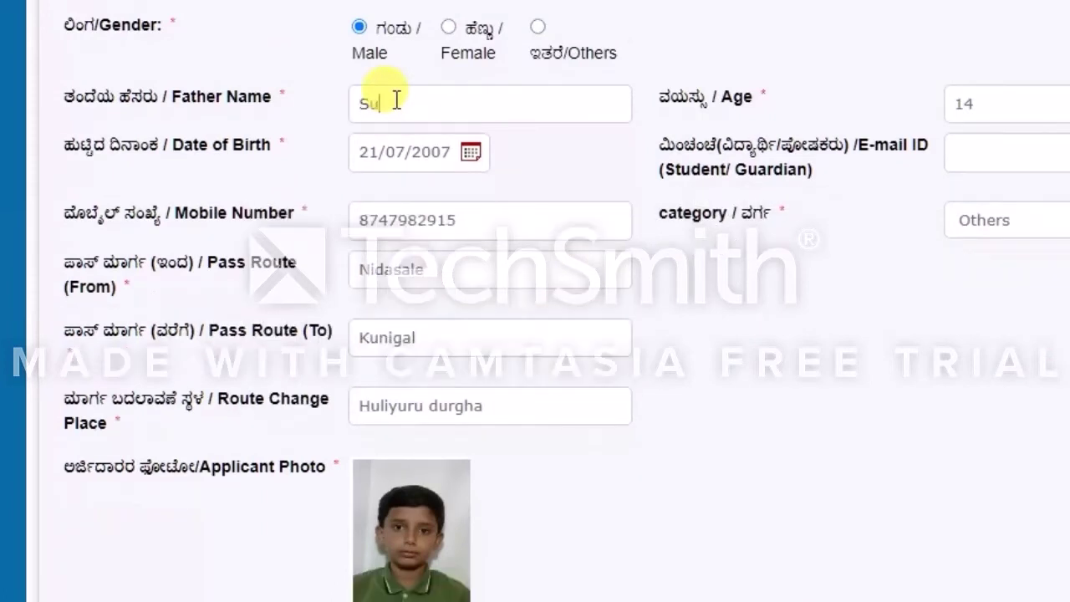
text(darshan)
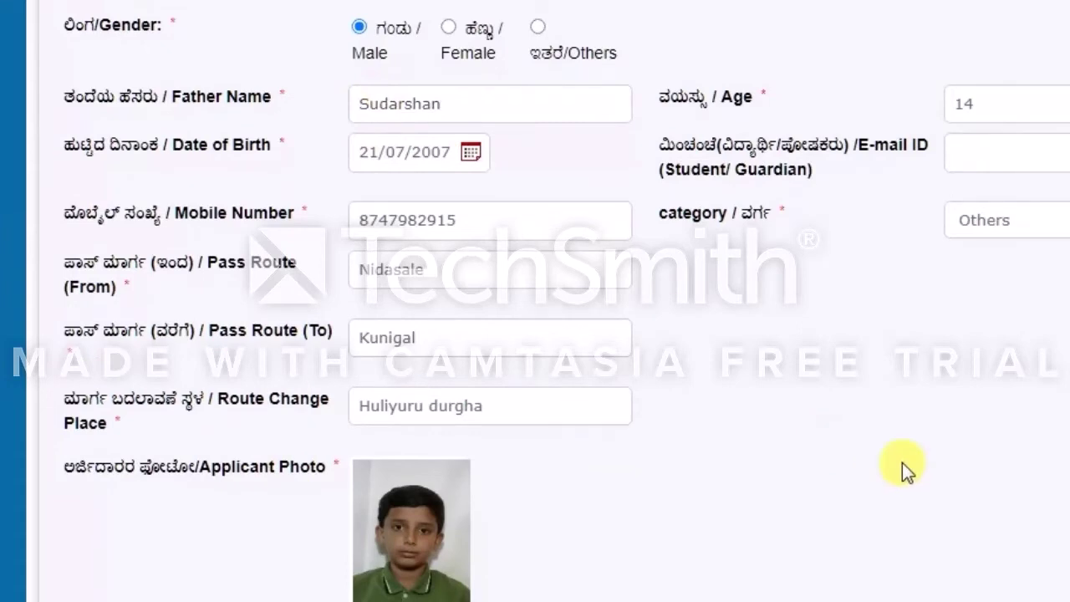
Switch 'Edit the details' to No and back to Yes, then re-enter the father's name.
scroll(902, 462, down, 5)
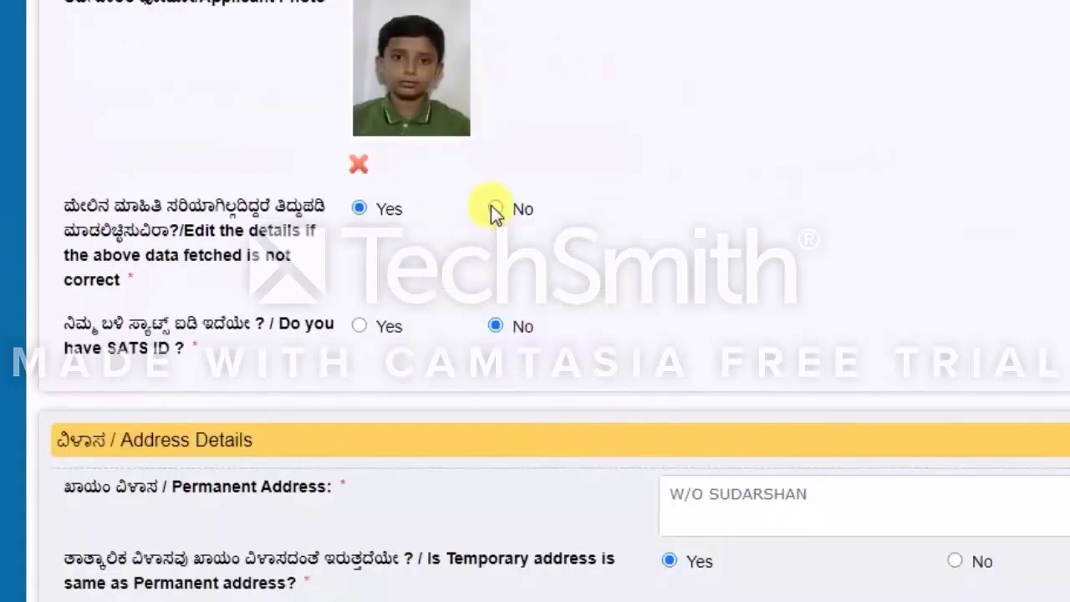
scroll(604, 276, up, 5)
scroll(615, 385, down, 4)
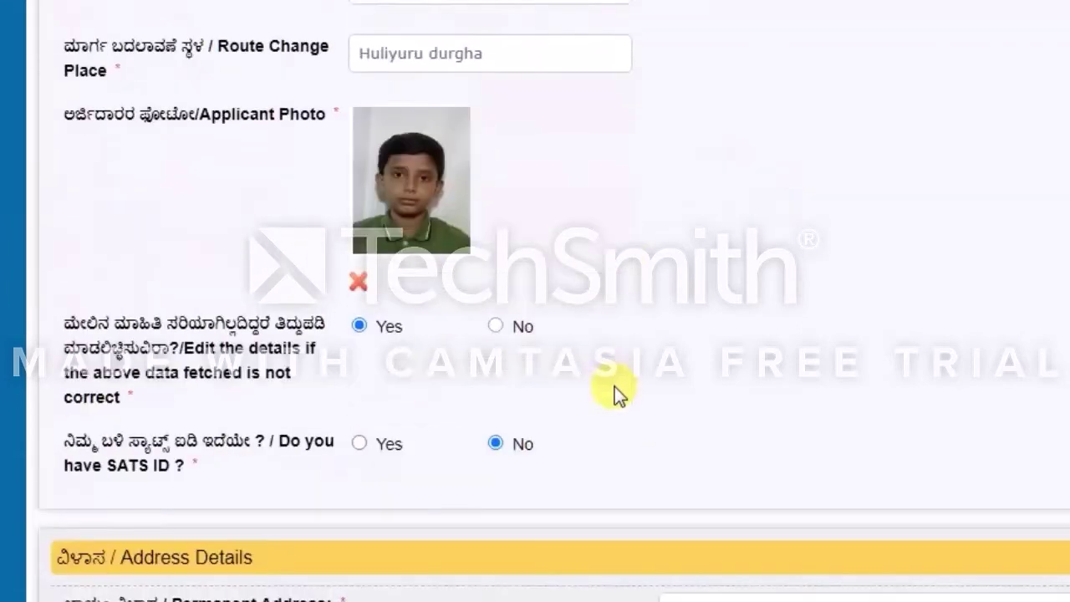
click(496, 326)
scroll(575, 329, down, 1)
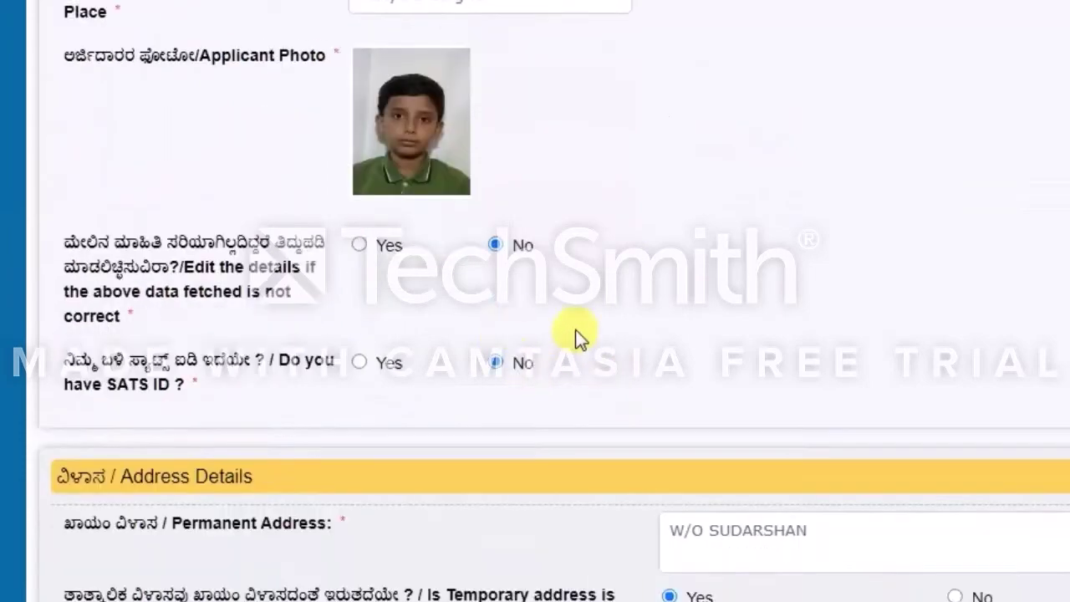
scroll(502, 301, up, 6)
scroll(566, 504, down, 4)
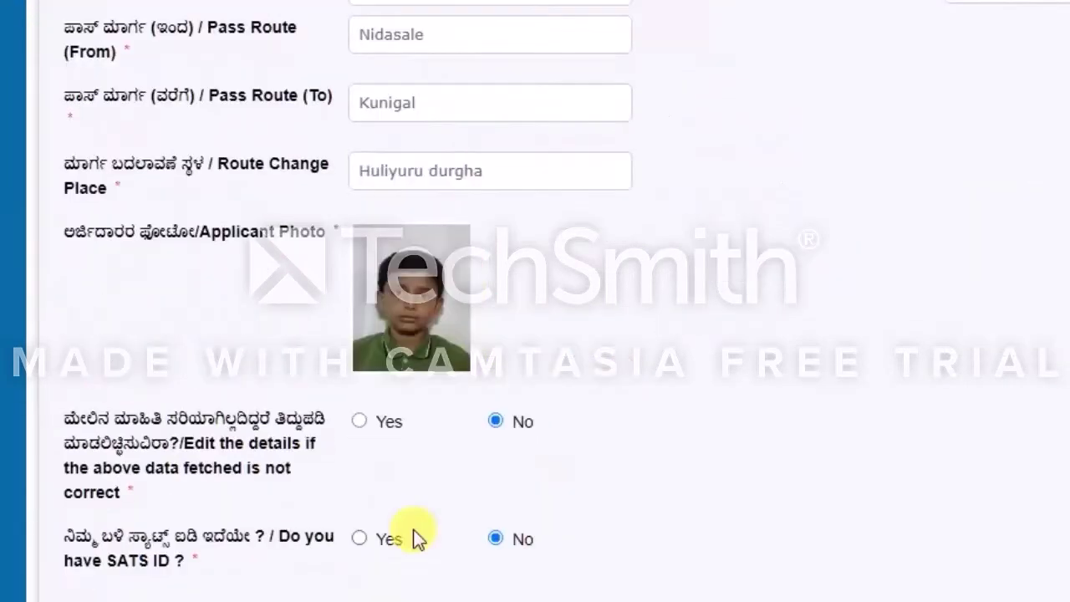
click(357, 421)
scroll(502, 318, up, 5)
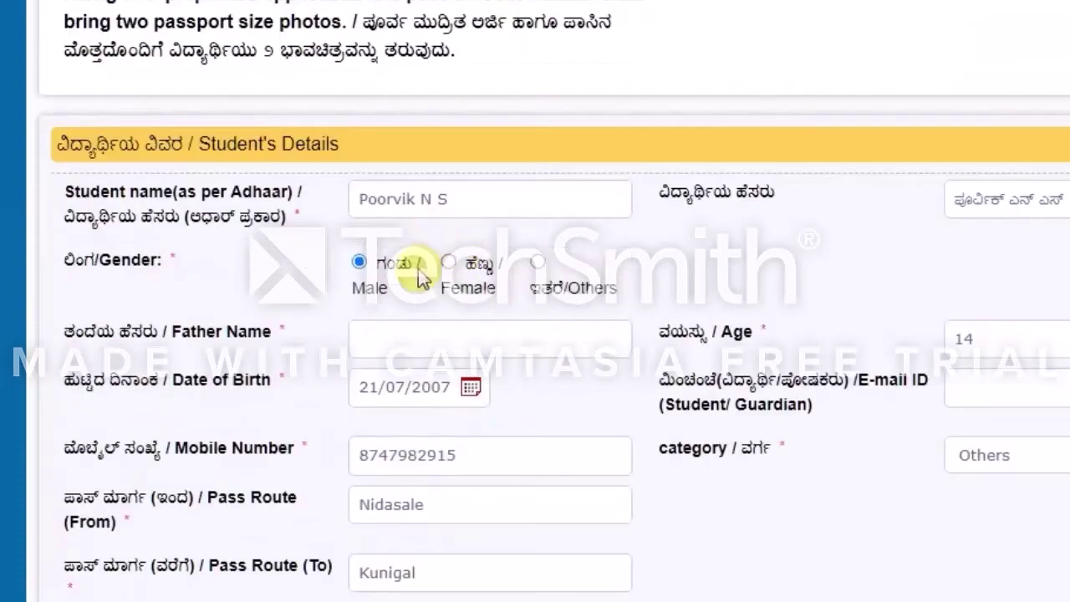
click(419, 345)
text(S)
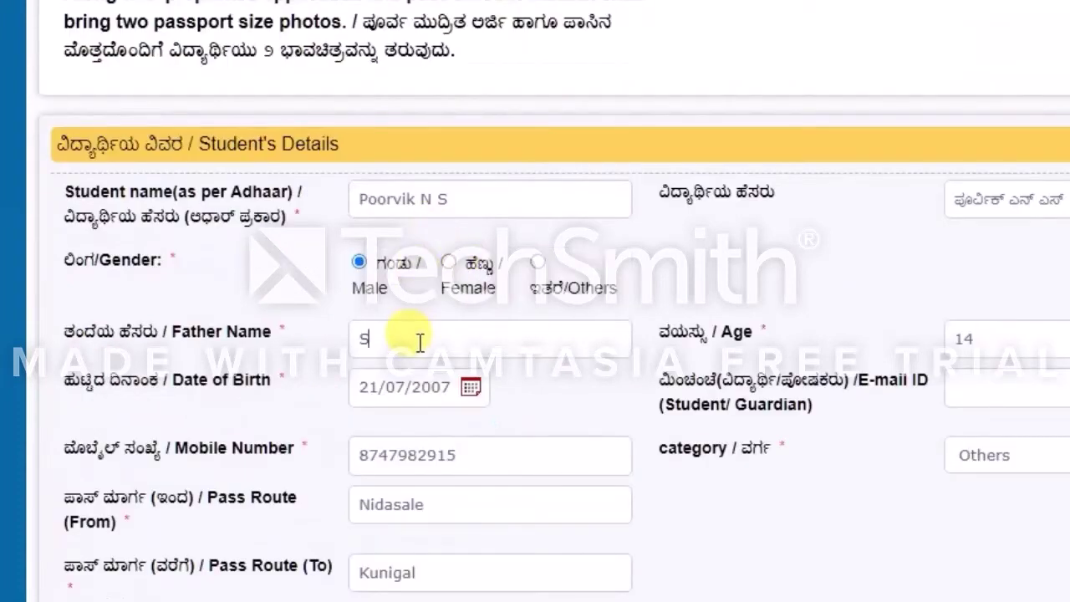
text(udarshan)
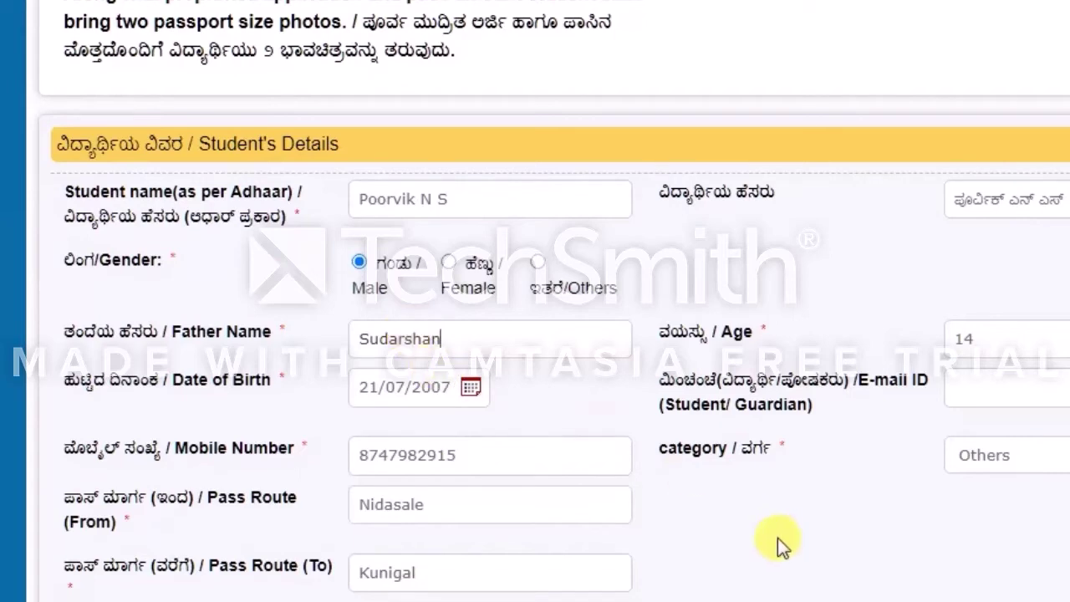
scroll(645, 510, down, 4)
scroll(638, 515, down, 5)
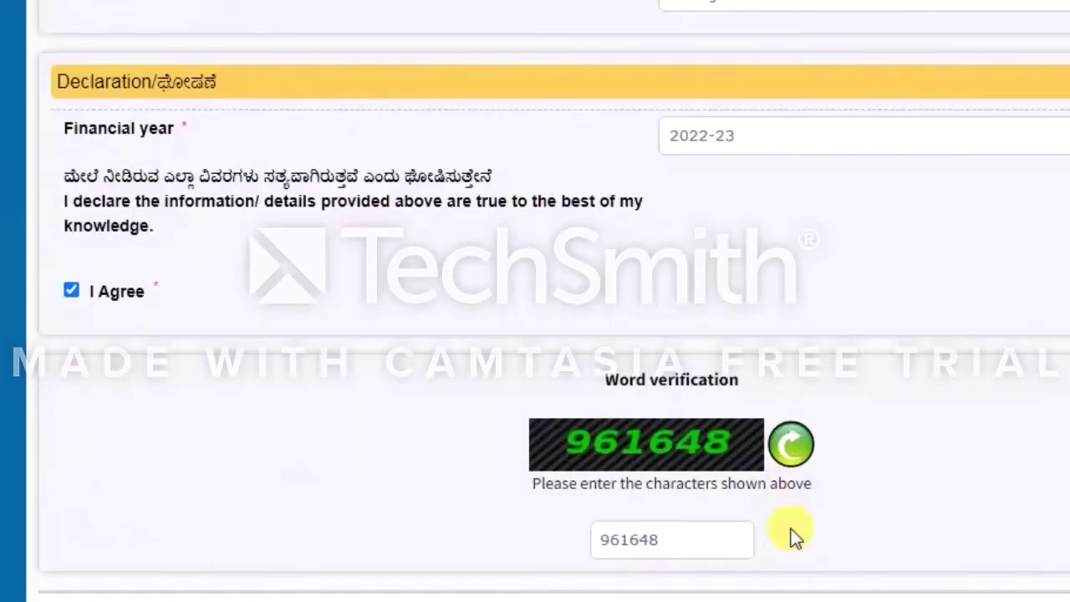
scroll(794, 537, down, 2)
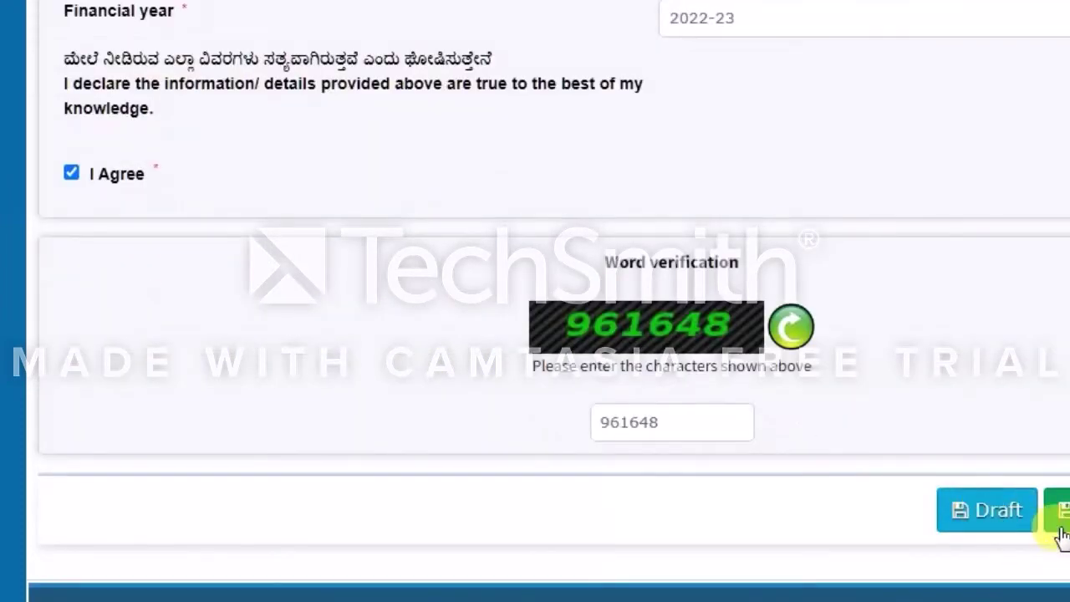
Submit the form, confirm, and scroll through the draft application's review page.
click(1058, 510)
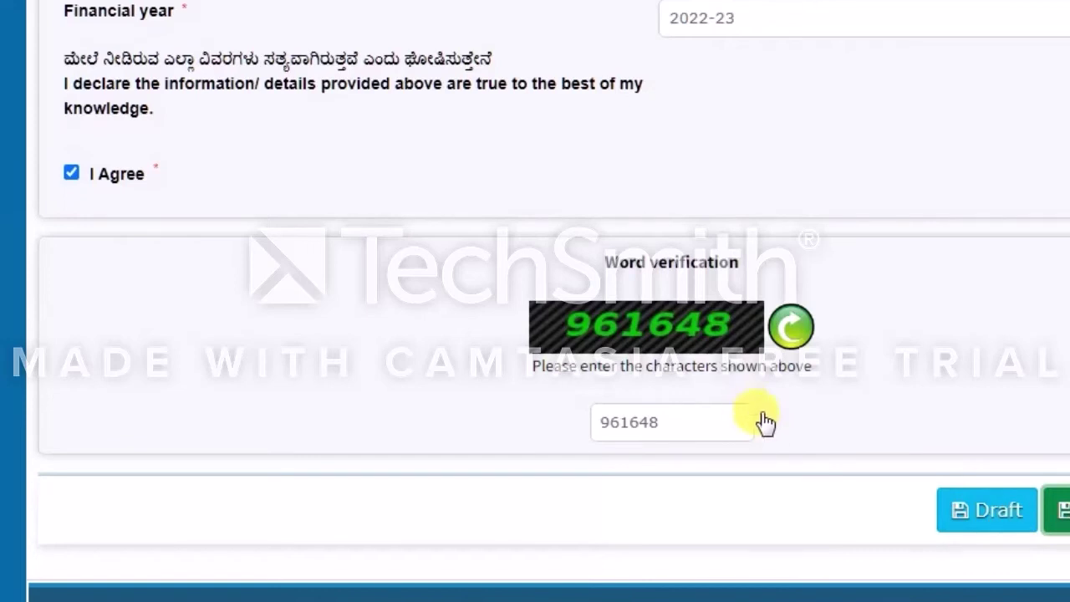
key(Return)
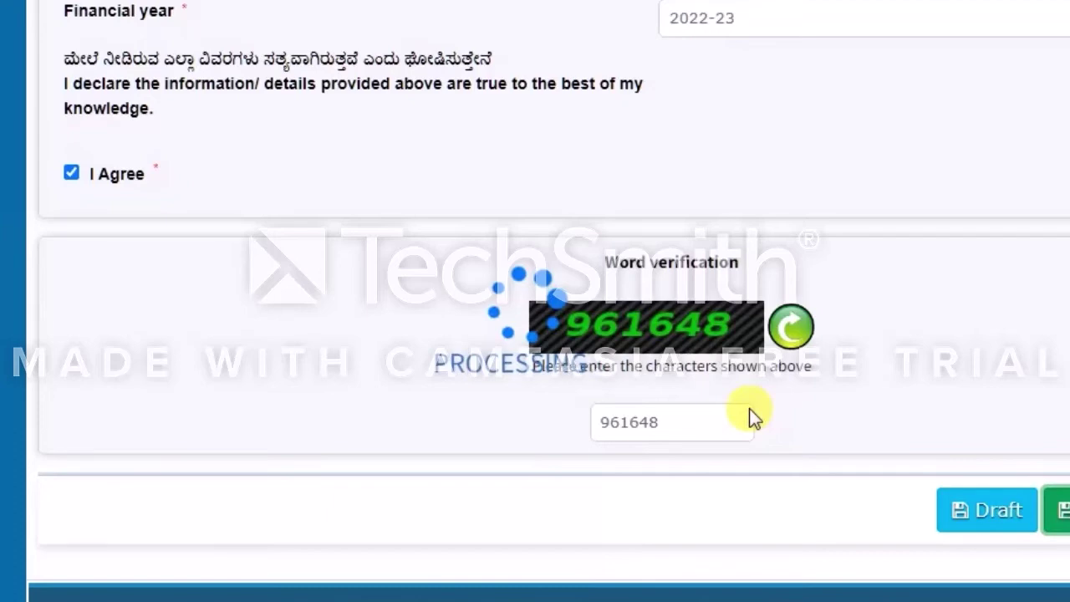
scroll(573, 406, down, 15)
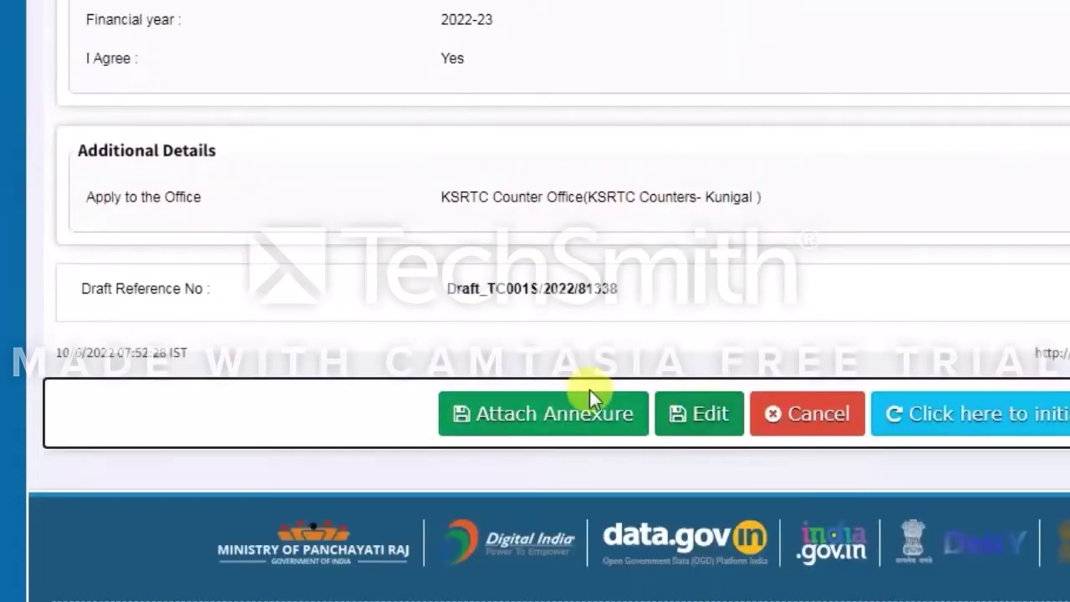
scroll(561, 389, up, 5)
scroll(563, 385, up, 15)
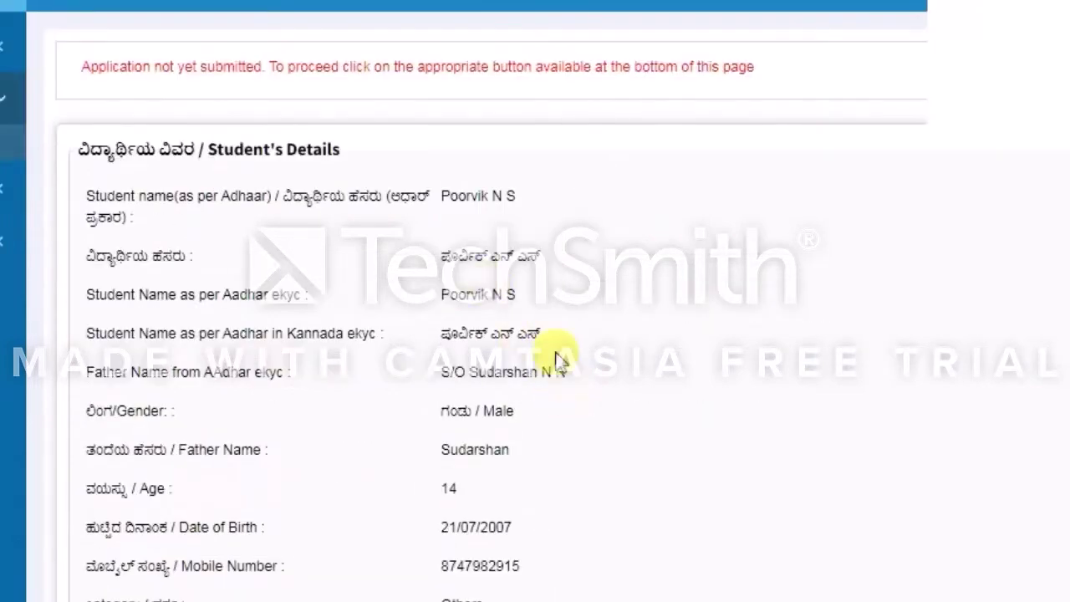
scroll(552, 372, down, 10)
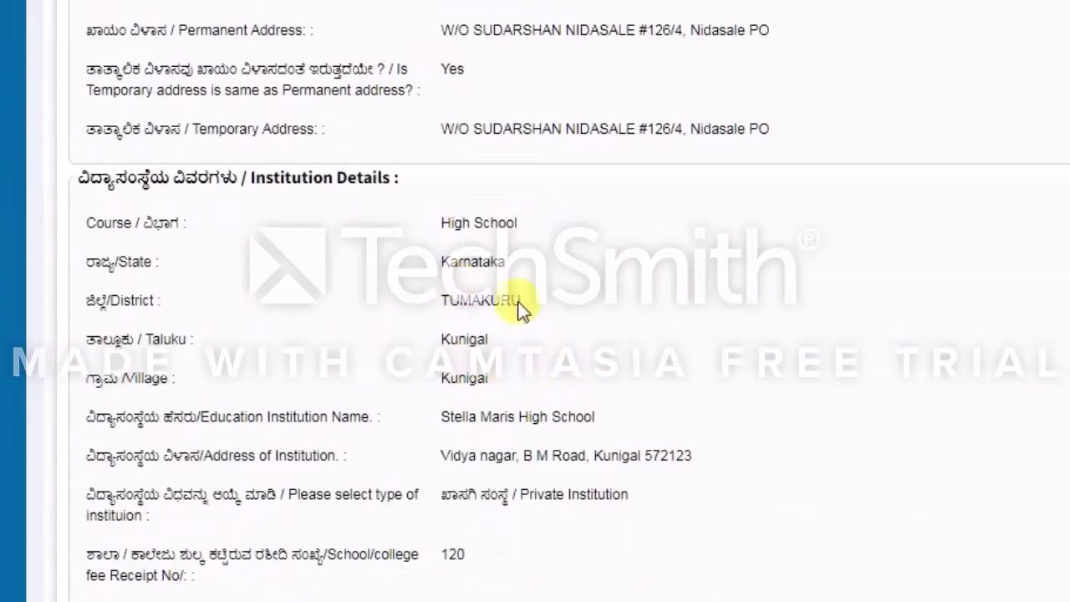
scroll(518, 318, down, 4)
scroll(530, 351, down, 3)
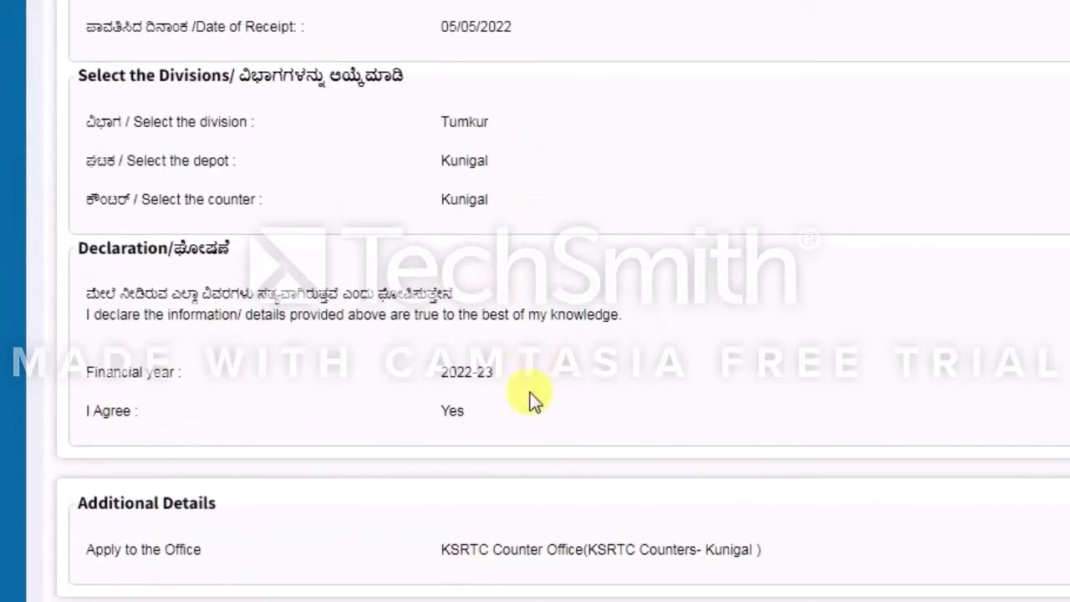
scroll(557, 430, down, 4)
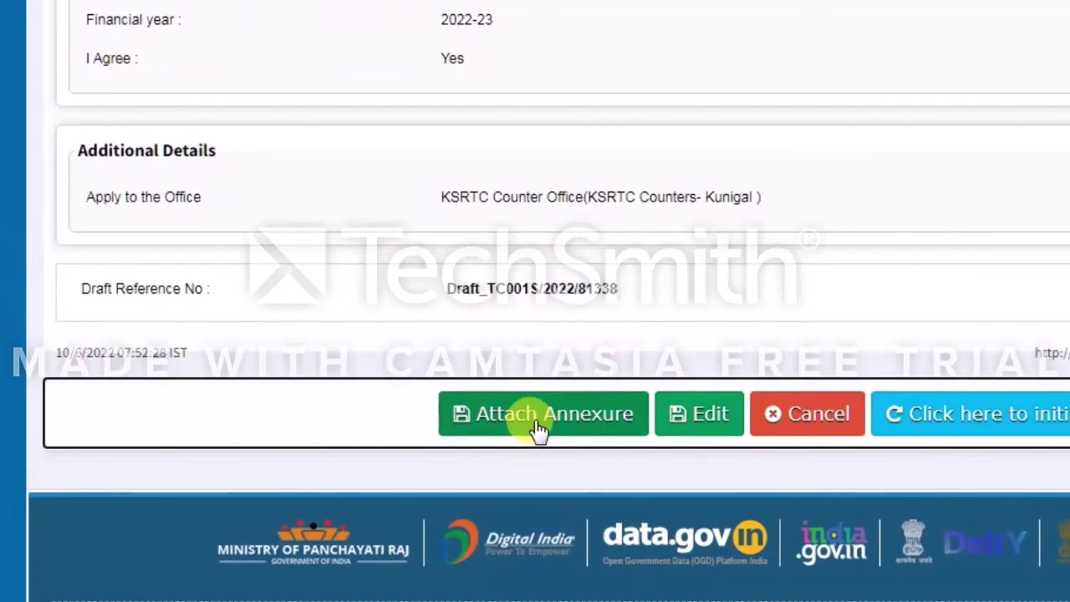
scroll(546, 413, up, 15)
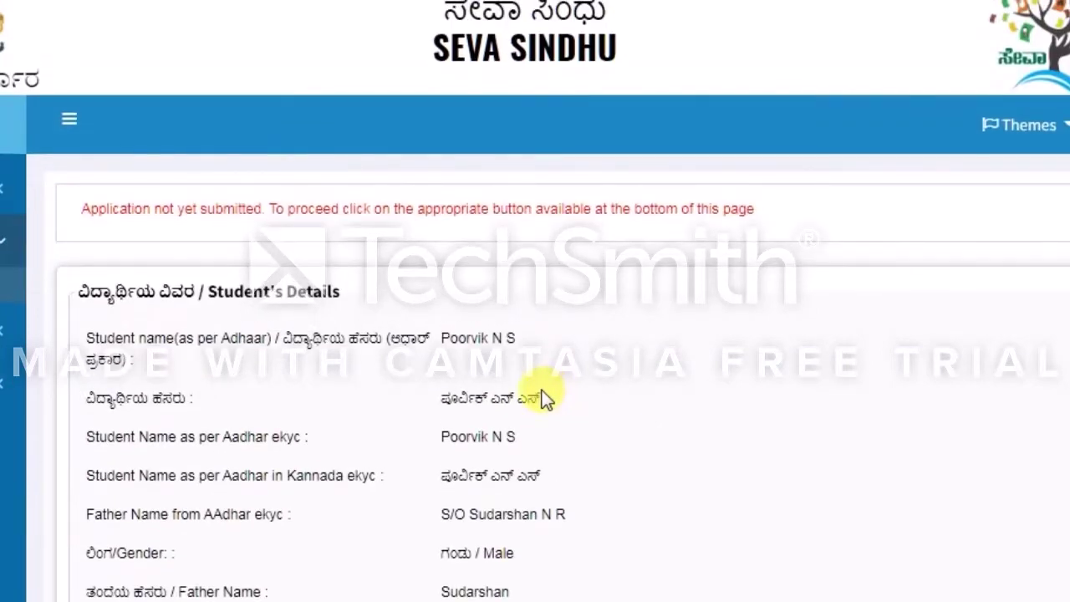
scroll(543, 399, down, 15)
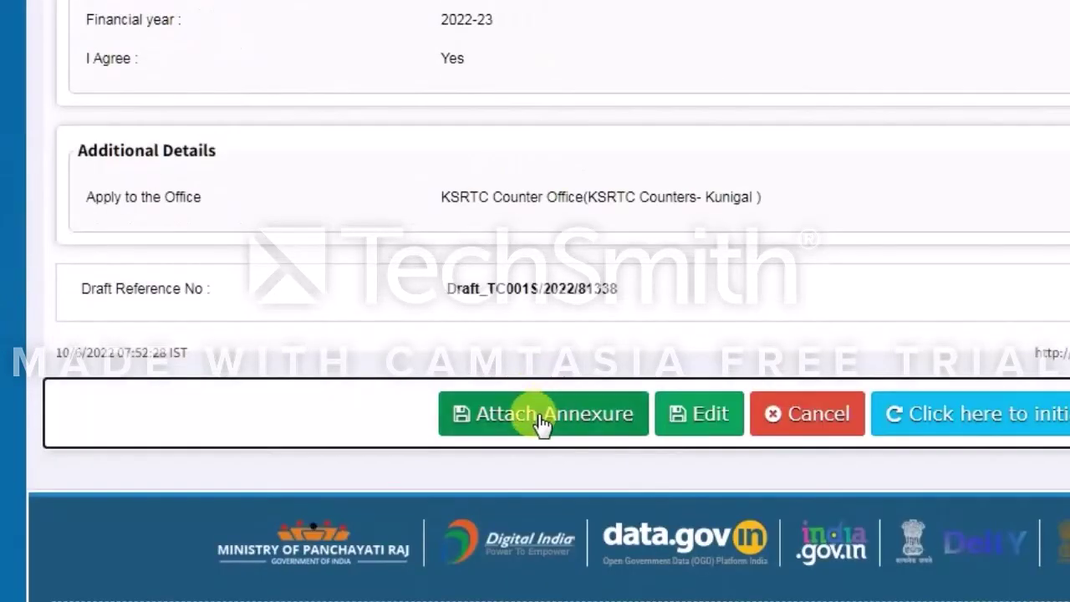
Upload the Declaration Certificate, Aadhar residential proof and tuition fee receipt, then Save Annexure.
click(539, 418)
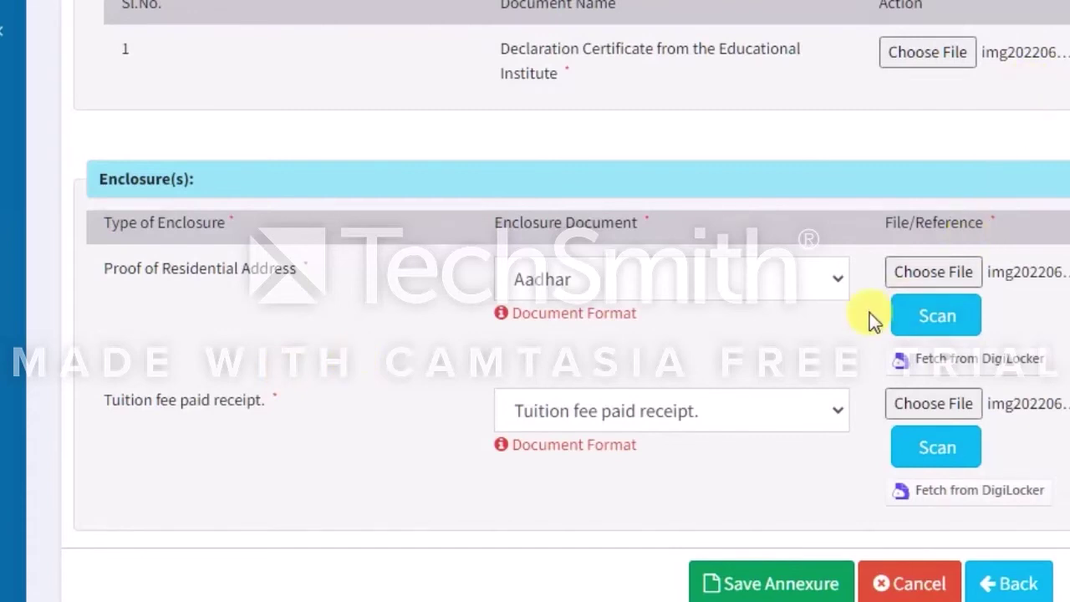
scroll(864, 477, down, 2)
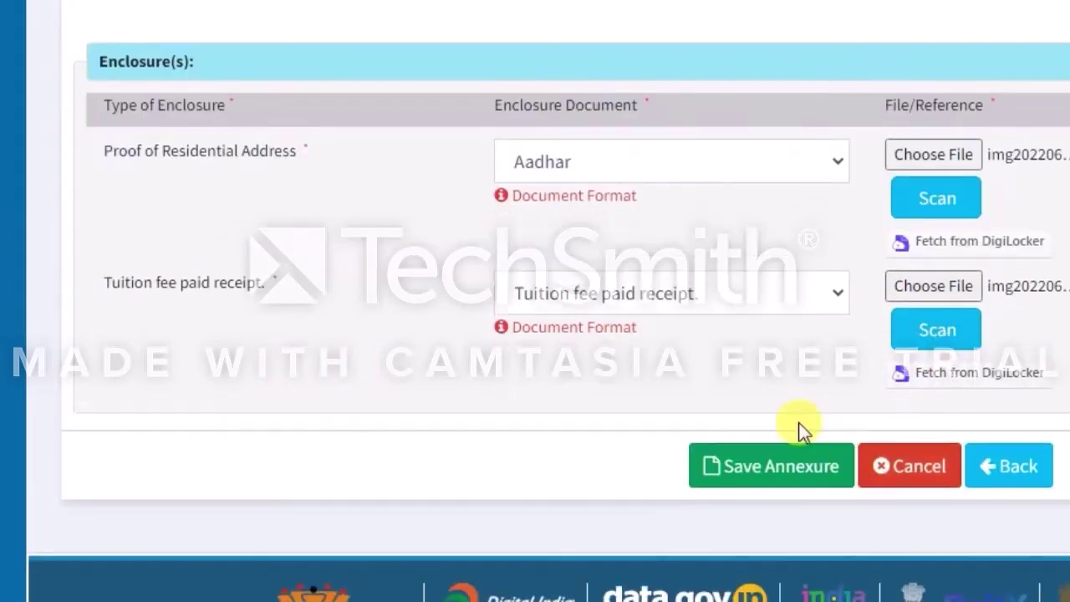
click(788, 471)
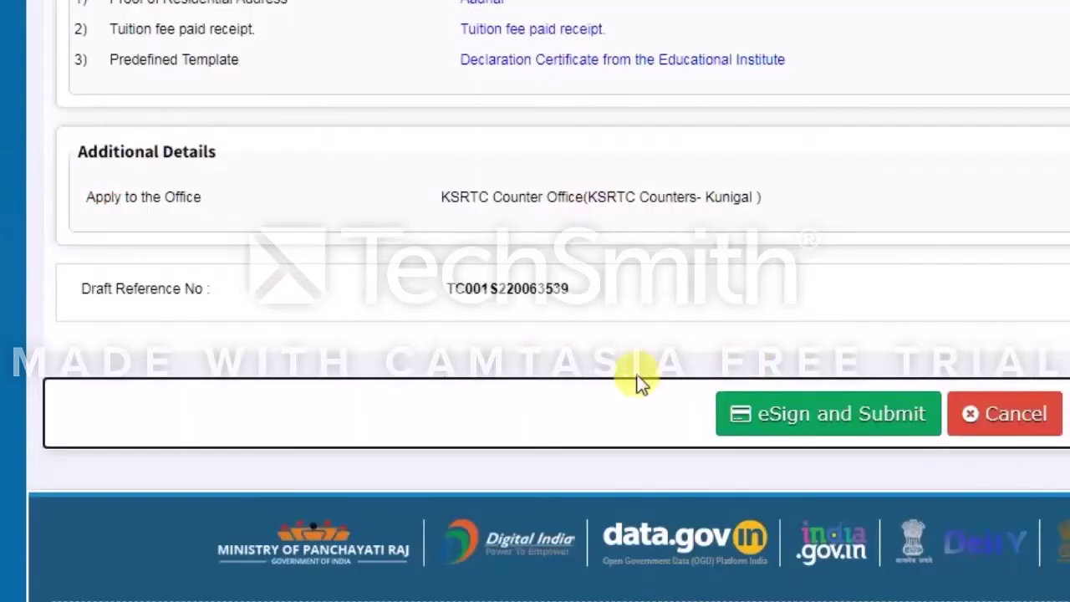
Scroll through the application preview and highlight the Draft Reference No value.
scroll(679, 339, up, 13)
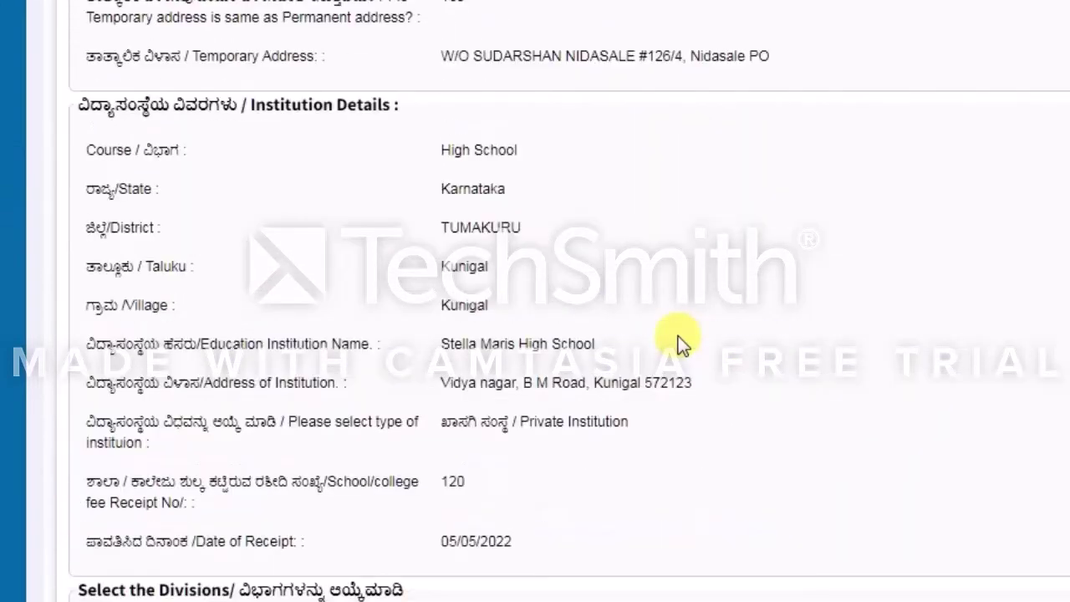
scroll(678, 336, up, 6)
scroll(678, 336, up, 8)
scroll(678, 335, down, 4)
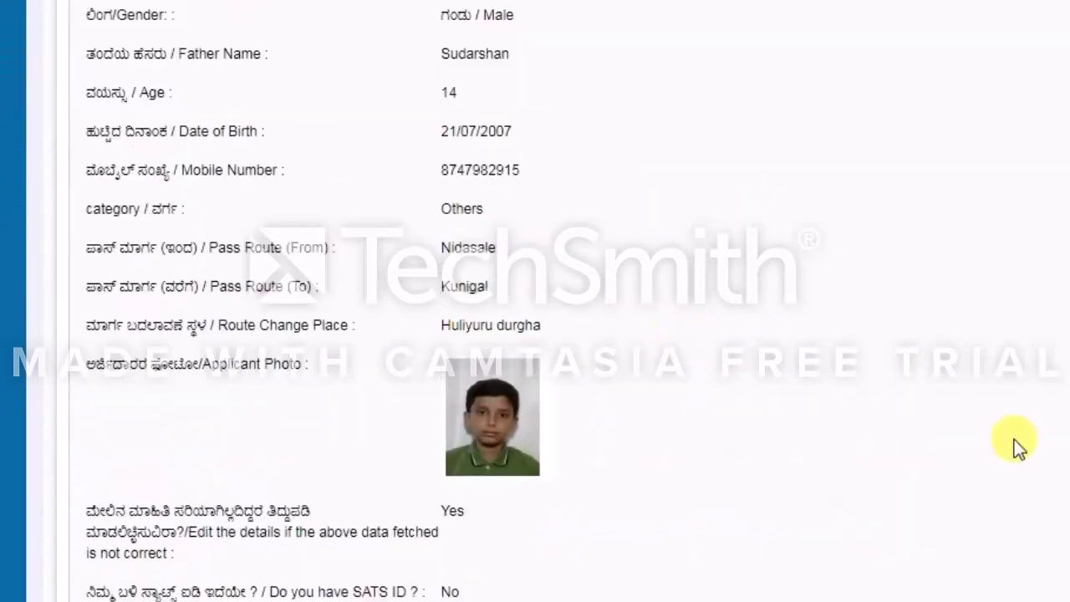
scroll(1016, 446, down, 20)
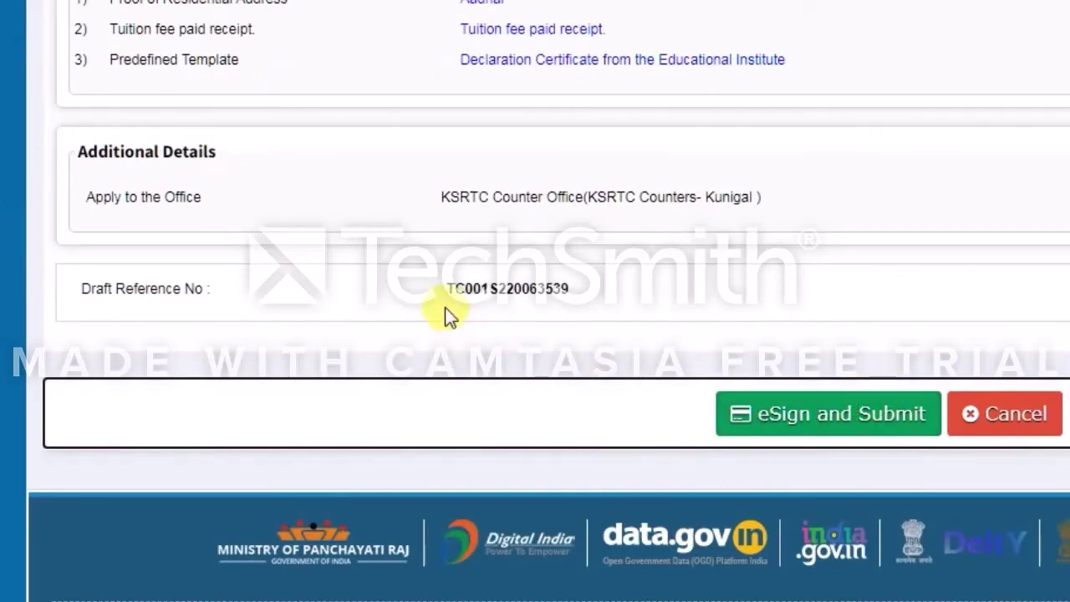
drag(440, 290, 593, 299)
key(ctrl+c)
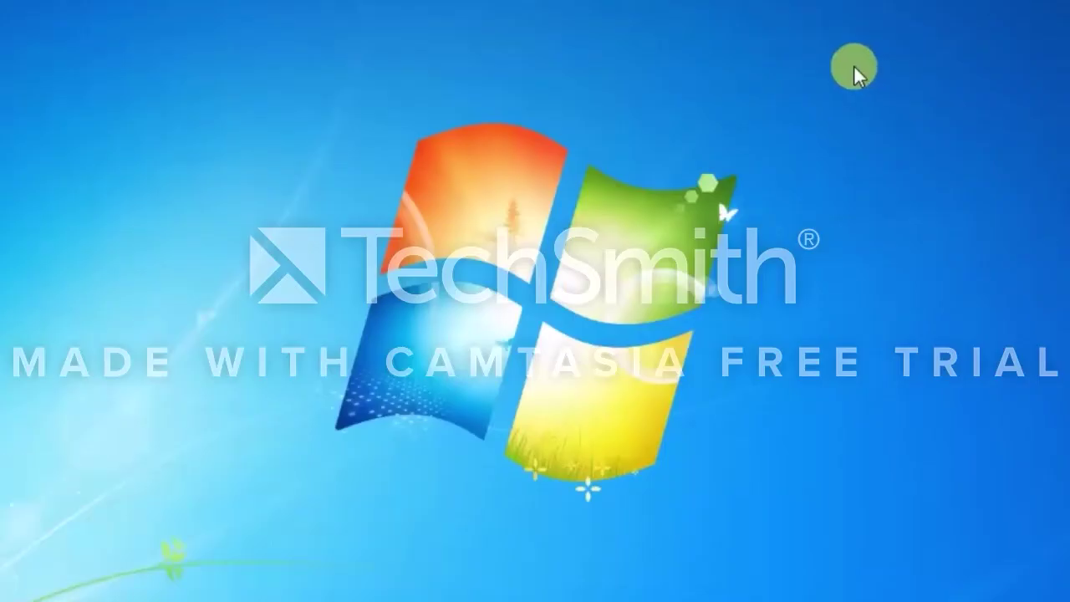
Create a New Rich Text Document on the desktop, open it in WordPad and paste the reference number.
right_click(853, 67)
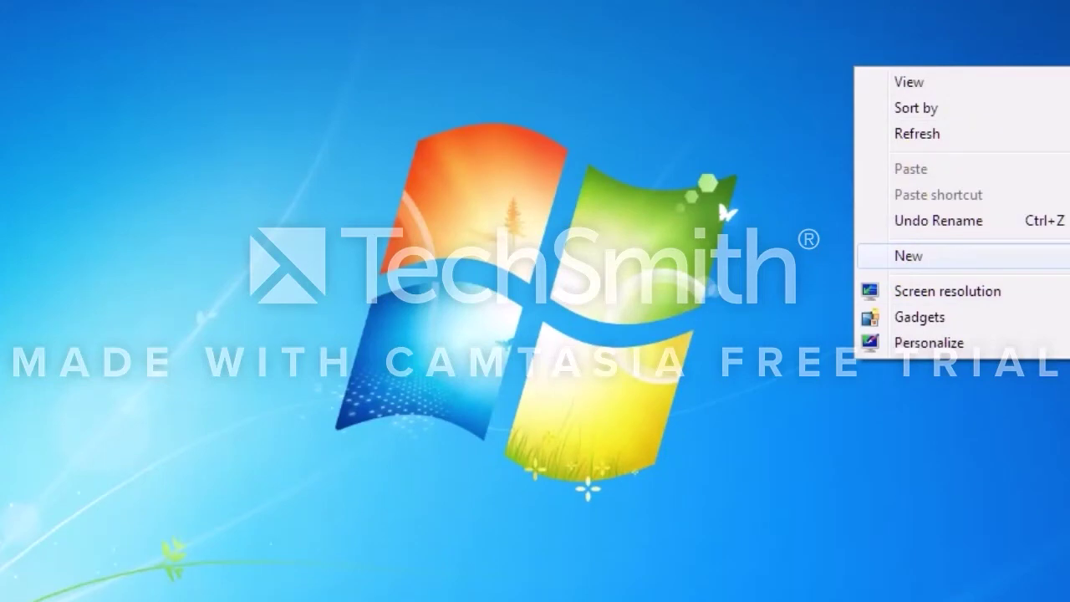
click(747, 350)
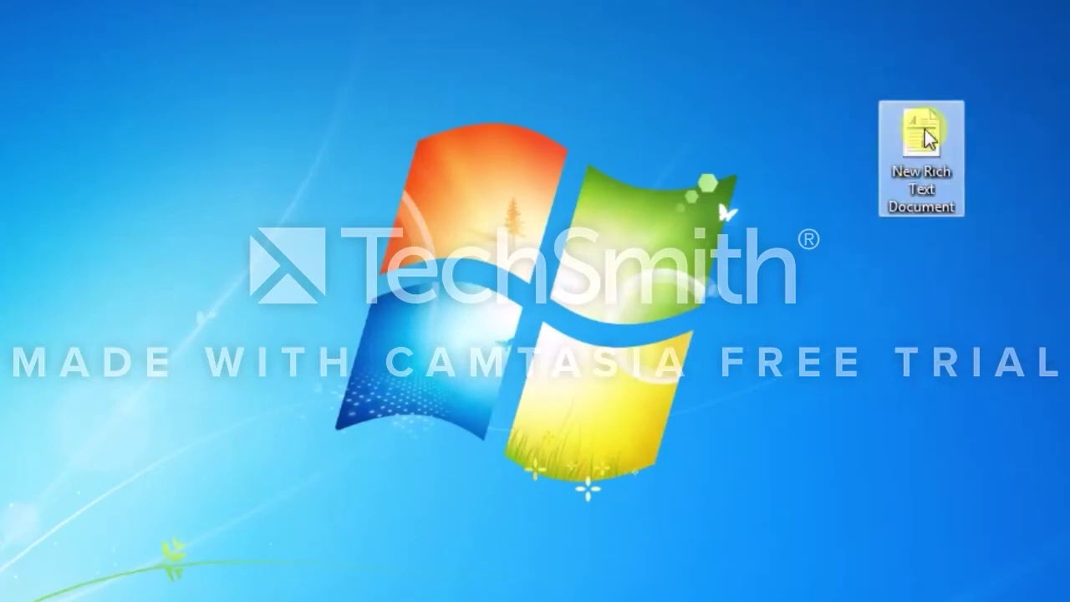
double_click(878, 154)
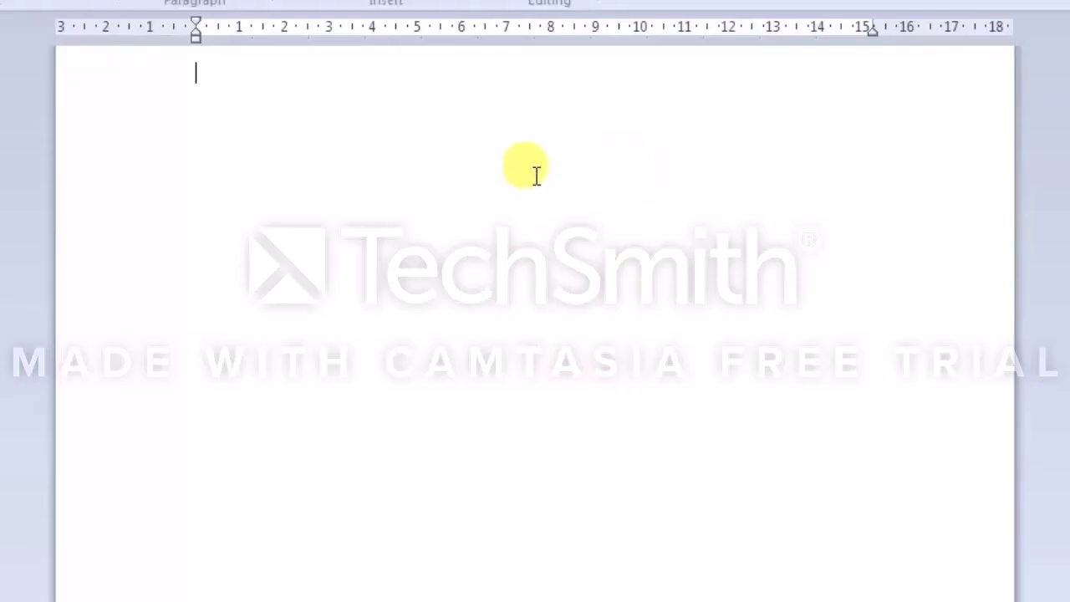
key(ctrl+v)
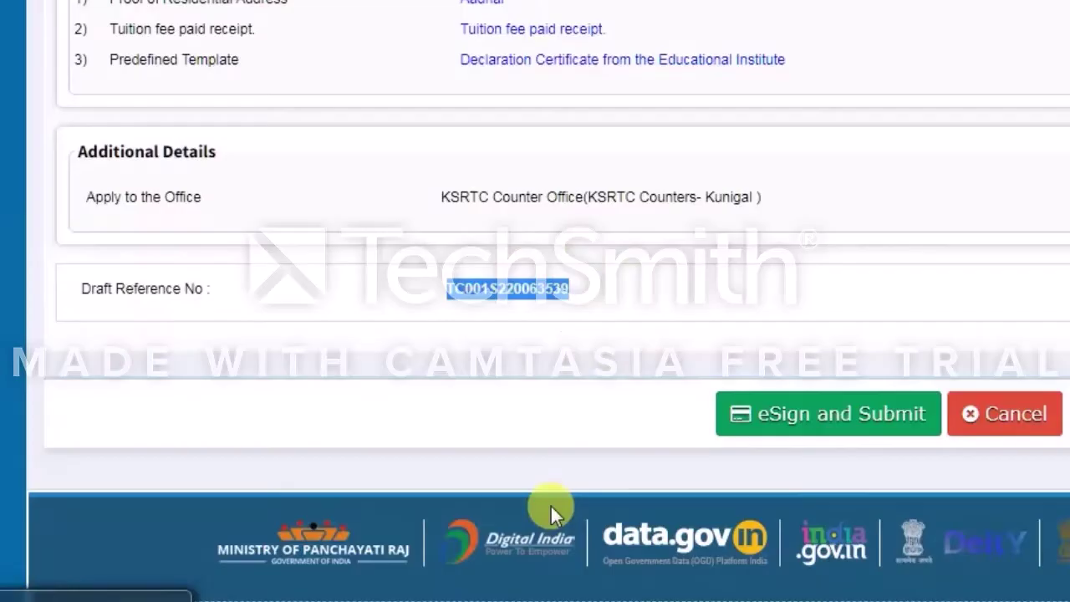
Start eSign and Submit and agree to the user consent and eSign terms and conditions.
click(849, 433)
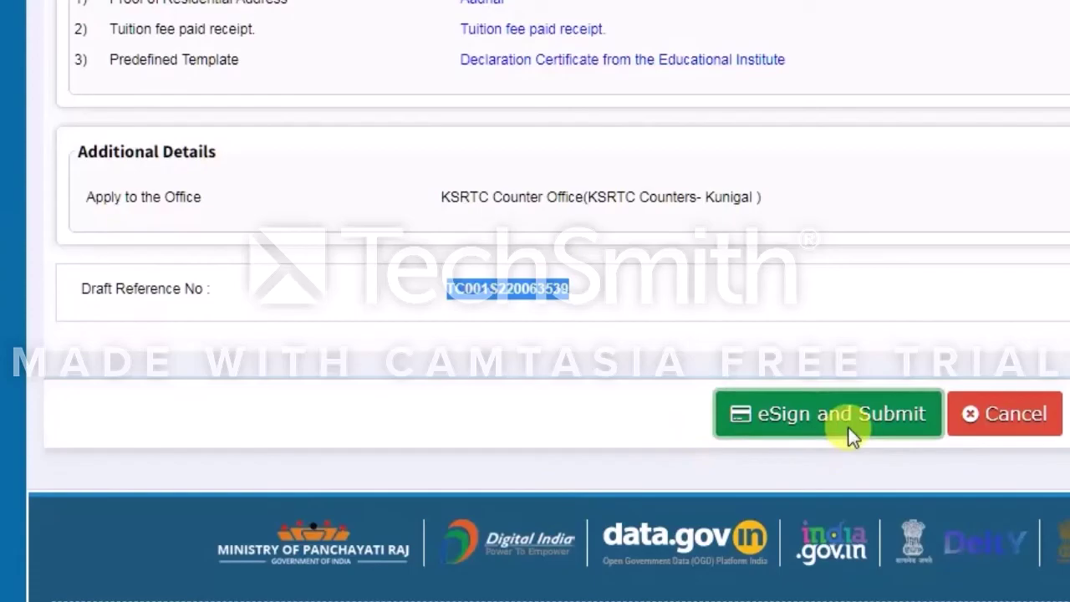
scroll(410, 463, down, 1)
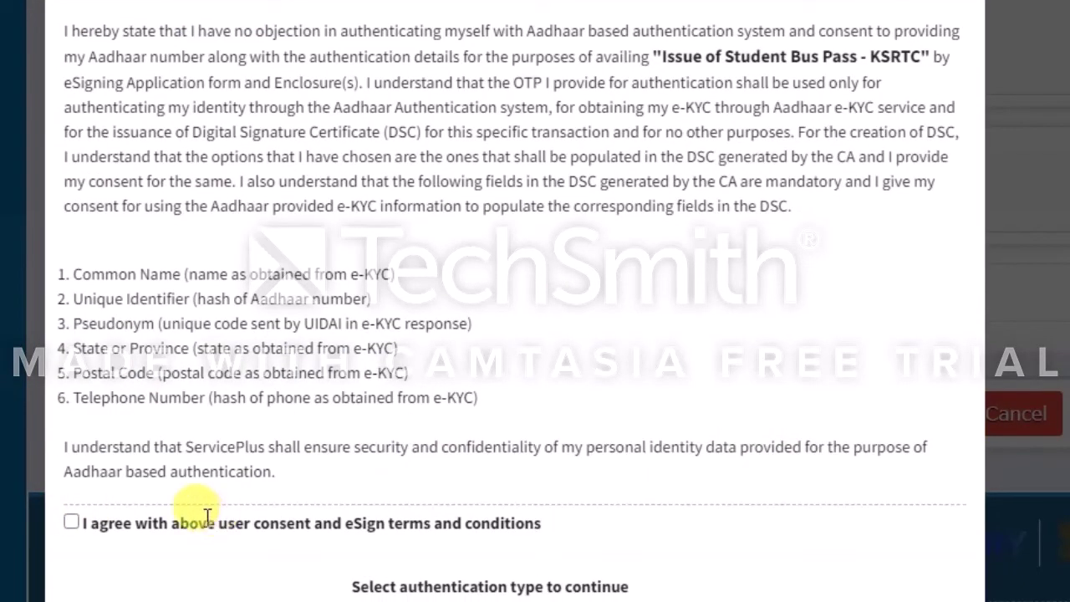
click(72, 522)
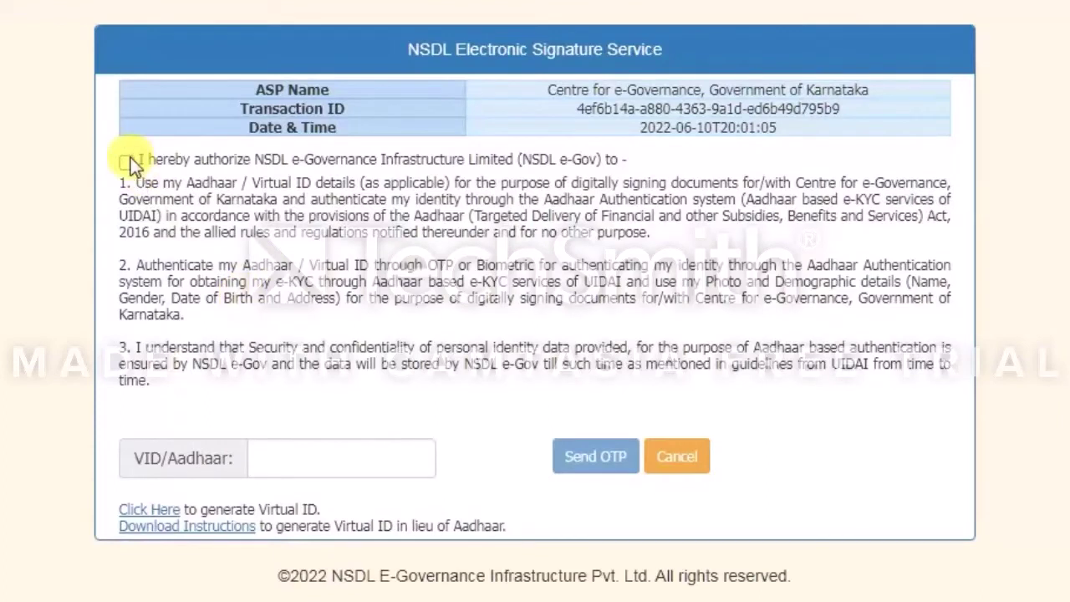
Authorize NSDL to use Aadhaar for signing and enter the applicant's Aadhaar number.
click(127, 162)
click(315, 449)
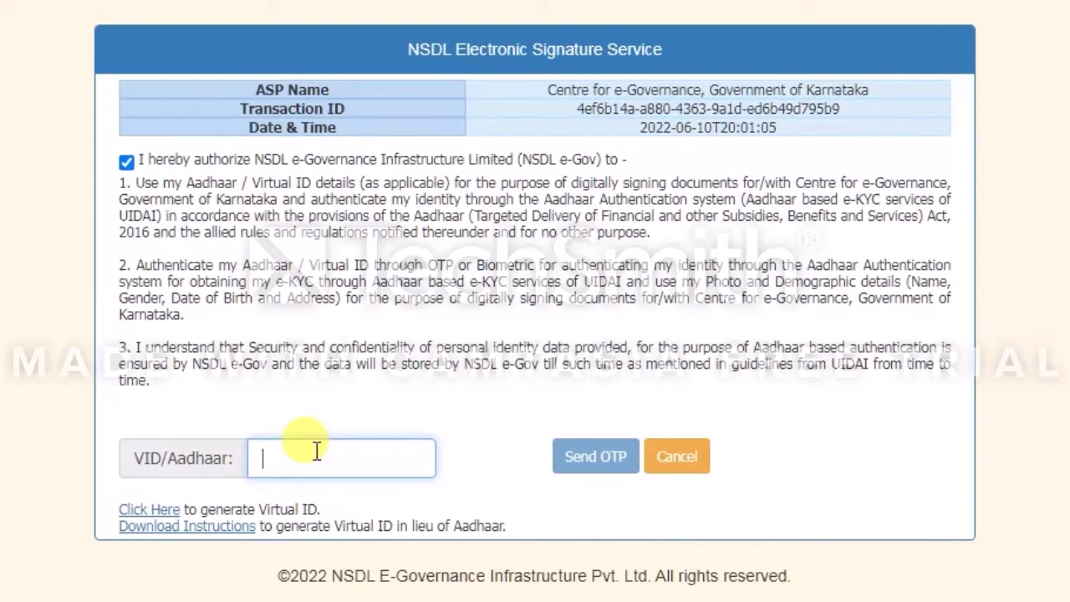
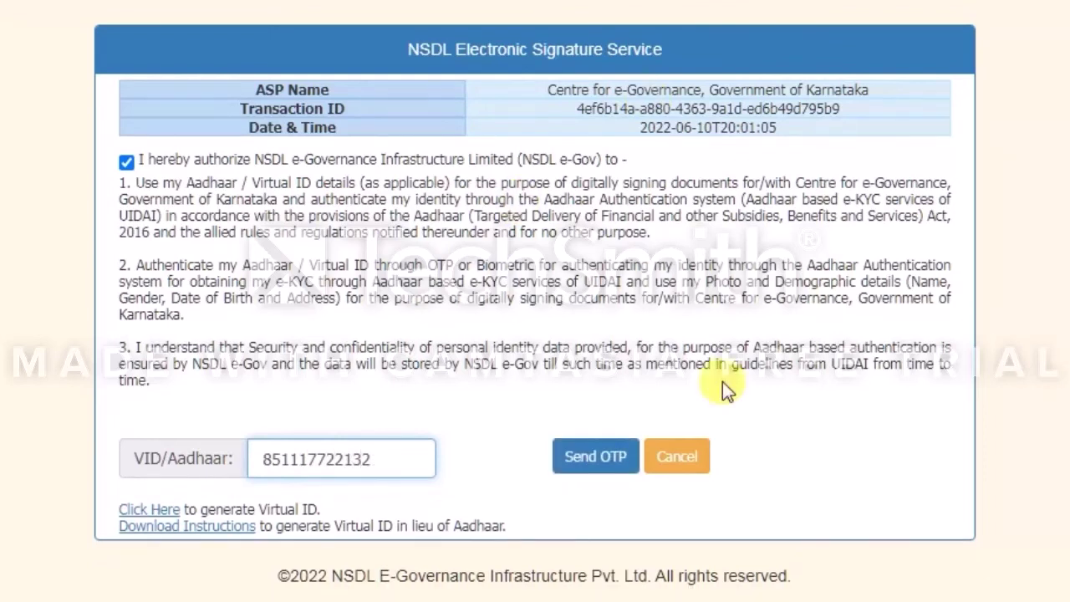
Request the Aadhaar one-time password, enter it and verify to complete eSigning.
click(575, 460)
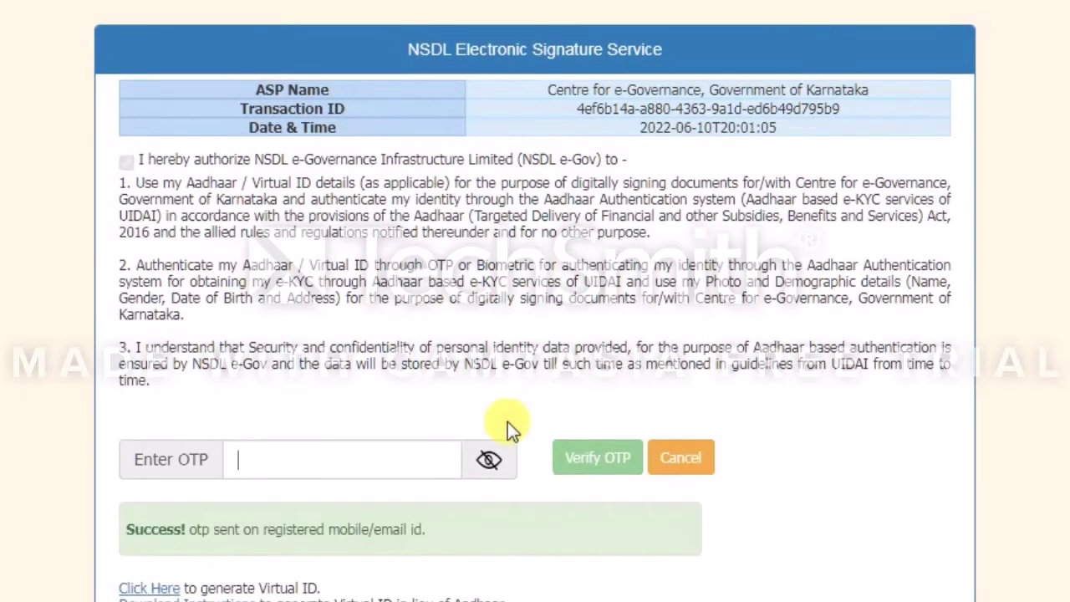
click(364, 439)
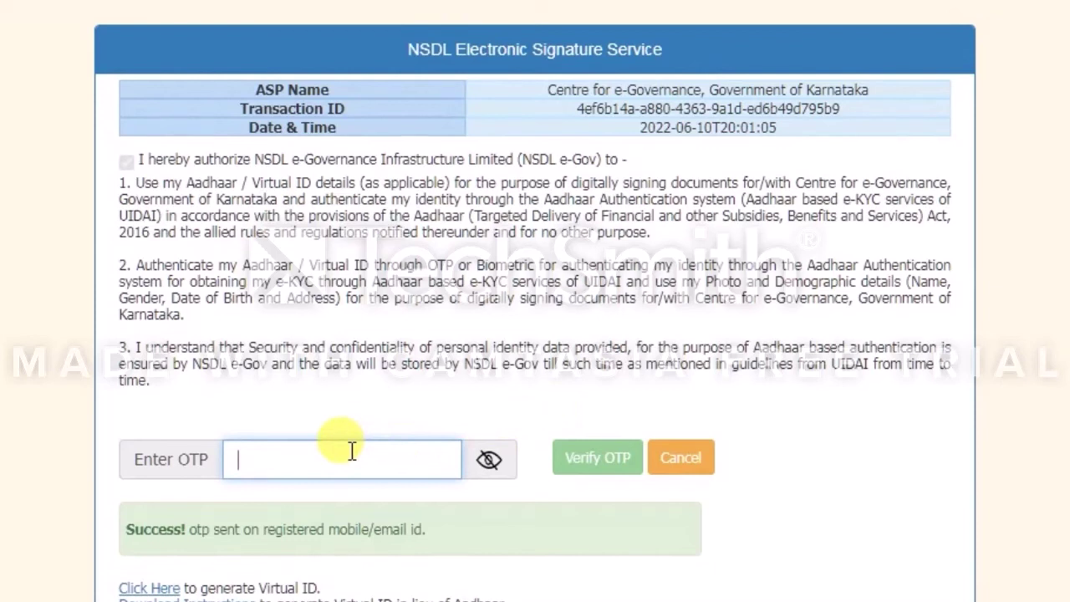
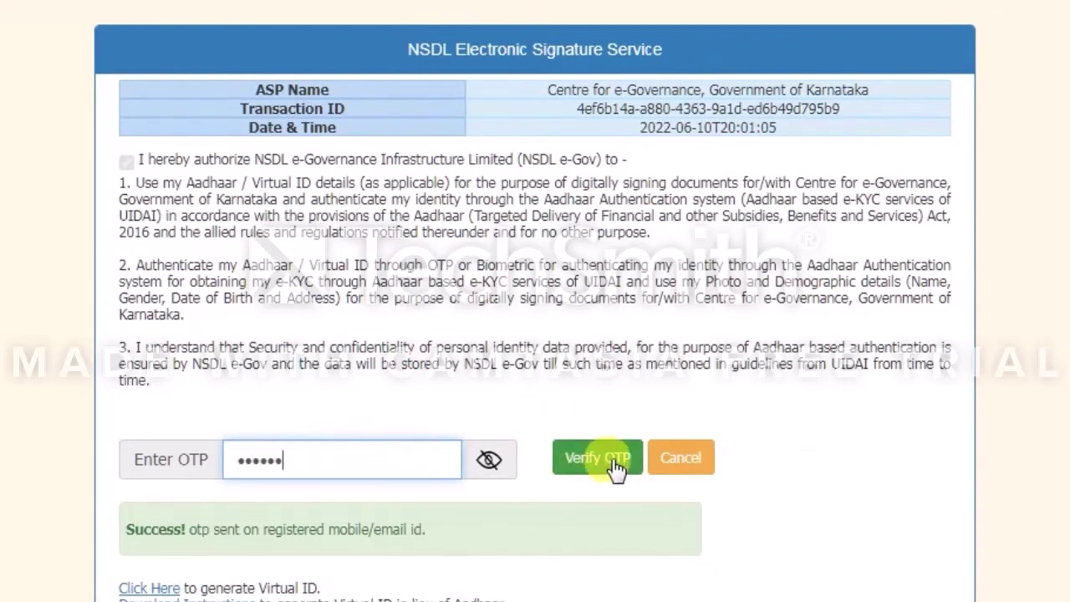
click(562, 473)
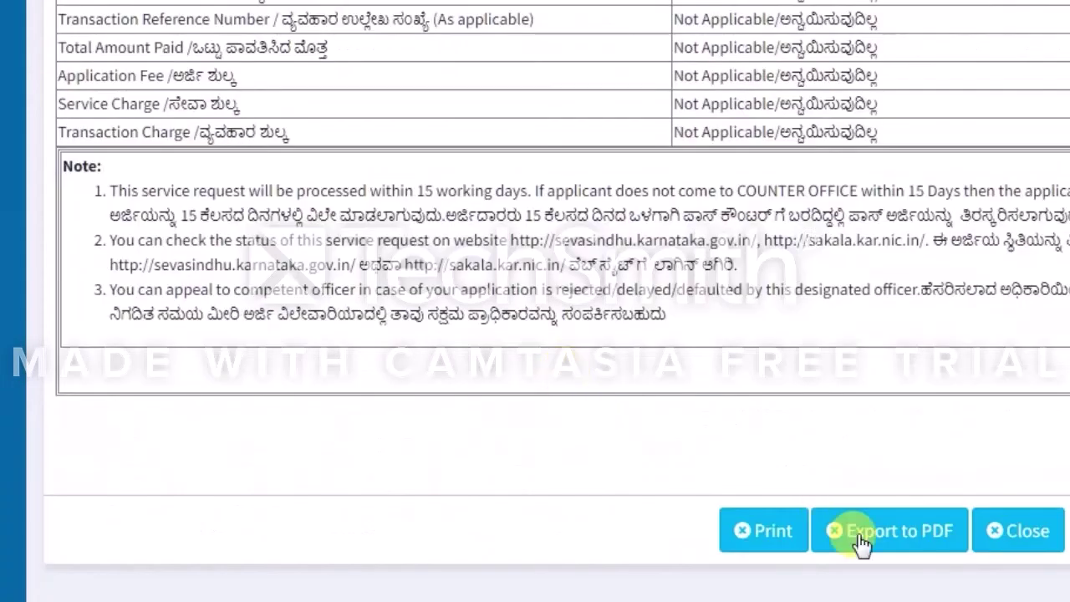
Print the Sakala Acknowledgement, expanding the print dialog's additional settings.
click(770, 536)
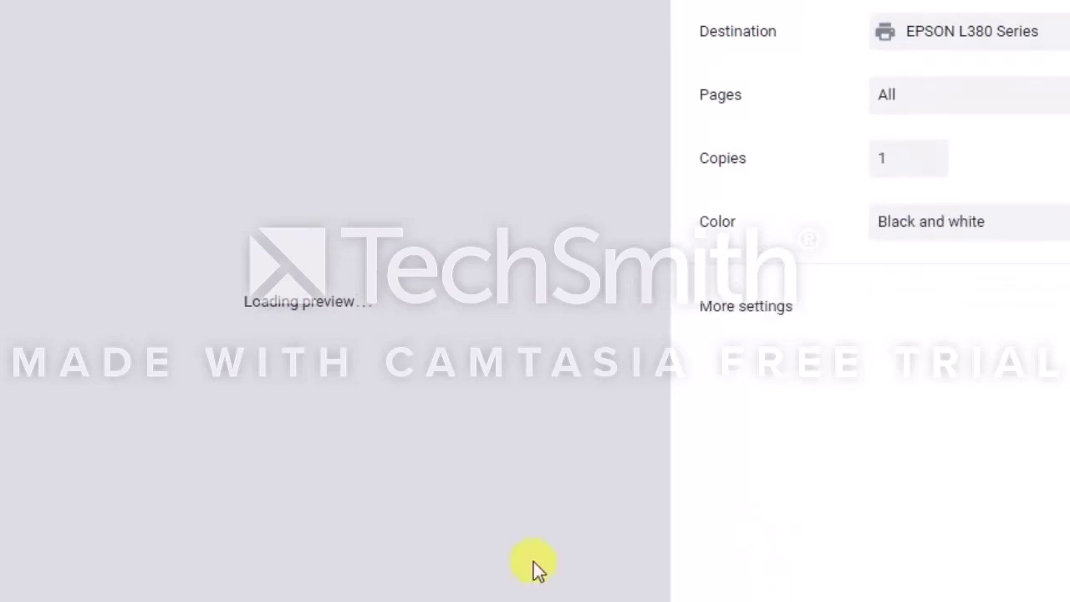
click(1032, 312)
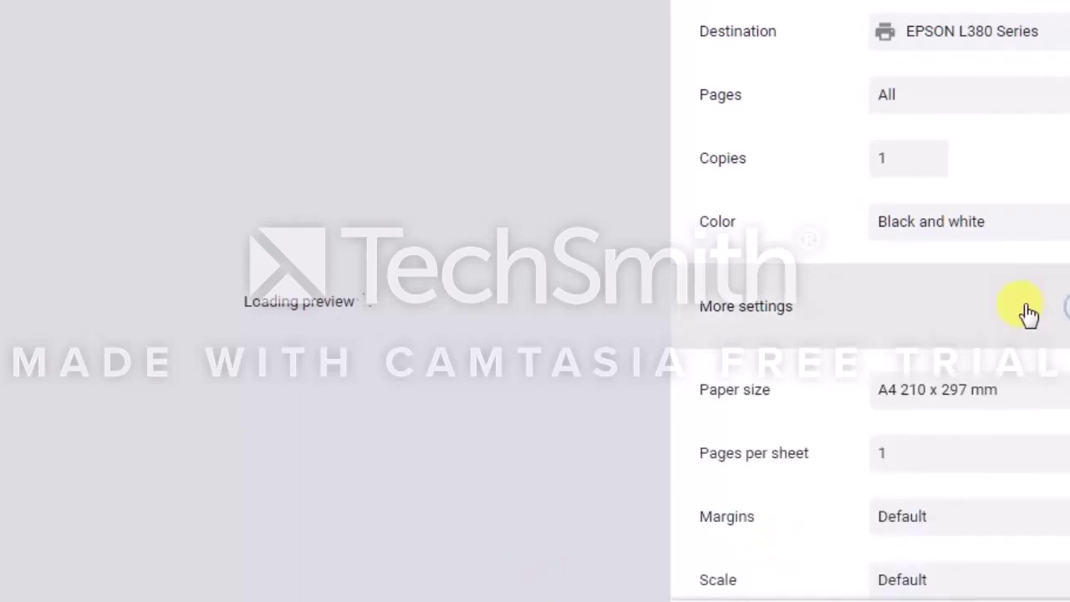